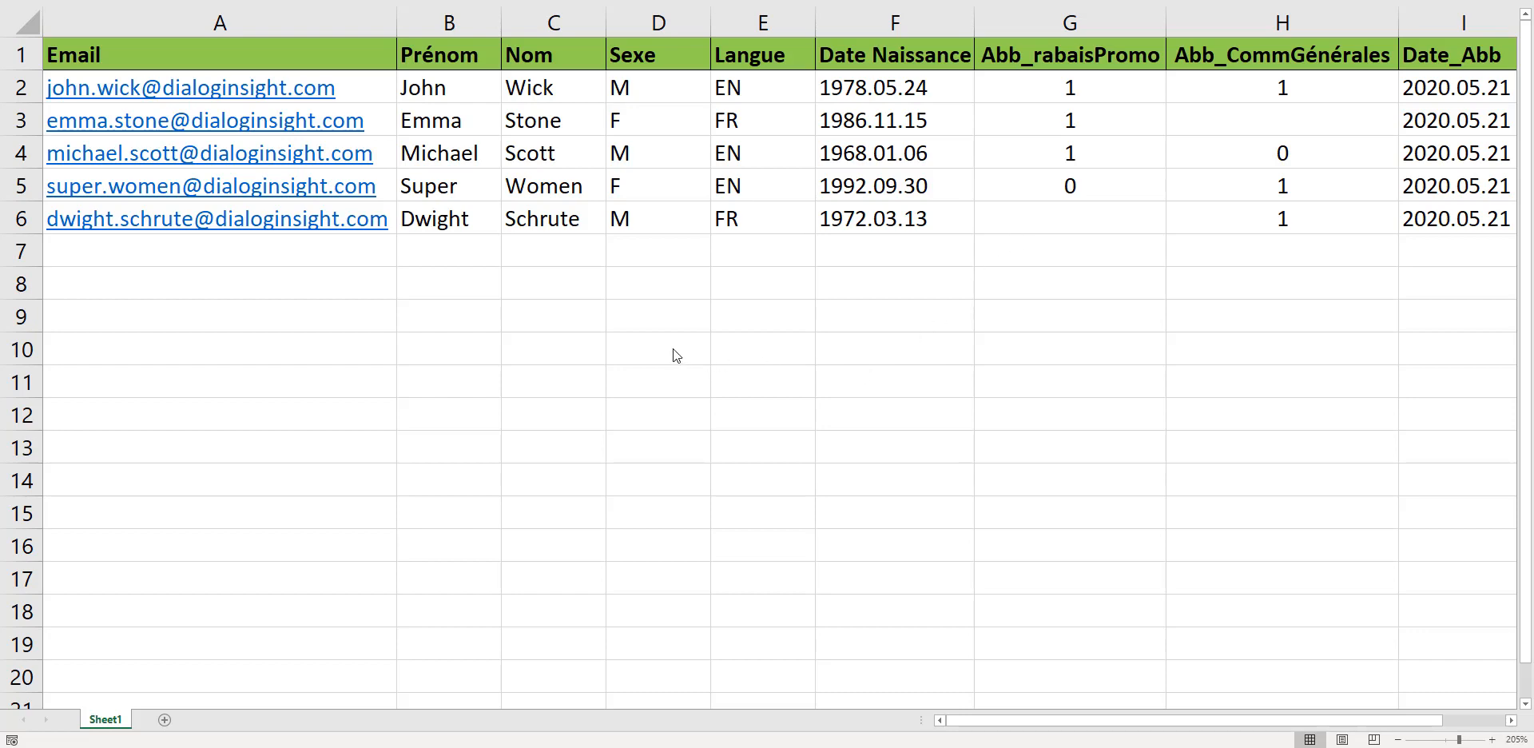
# Examine each column header and each contact row of the spreadsheet.
pyautogui.click(240, 19)
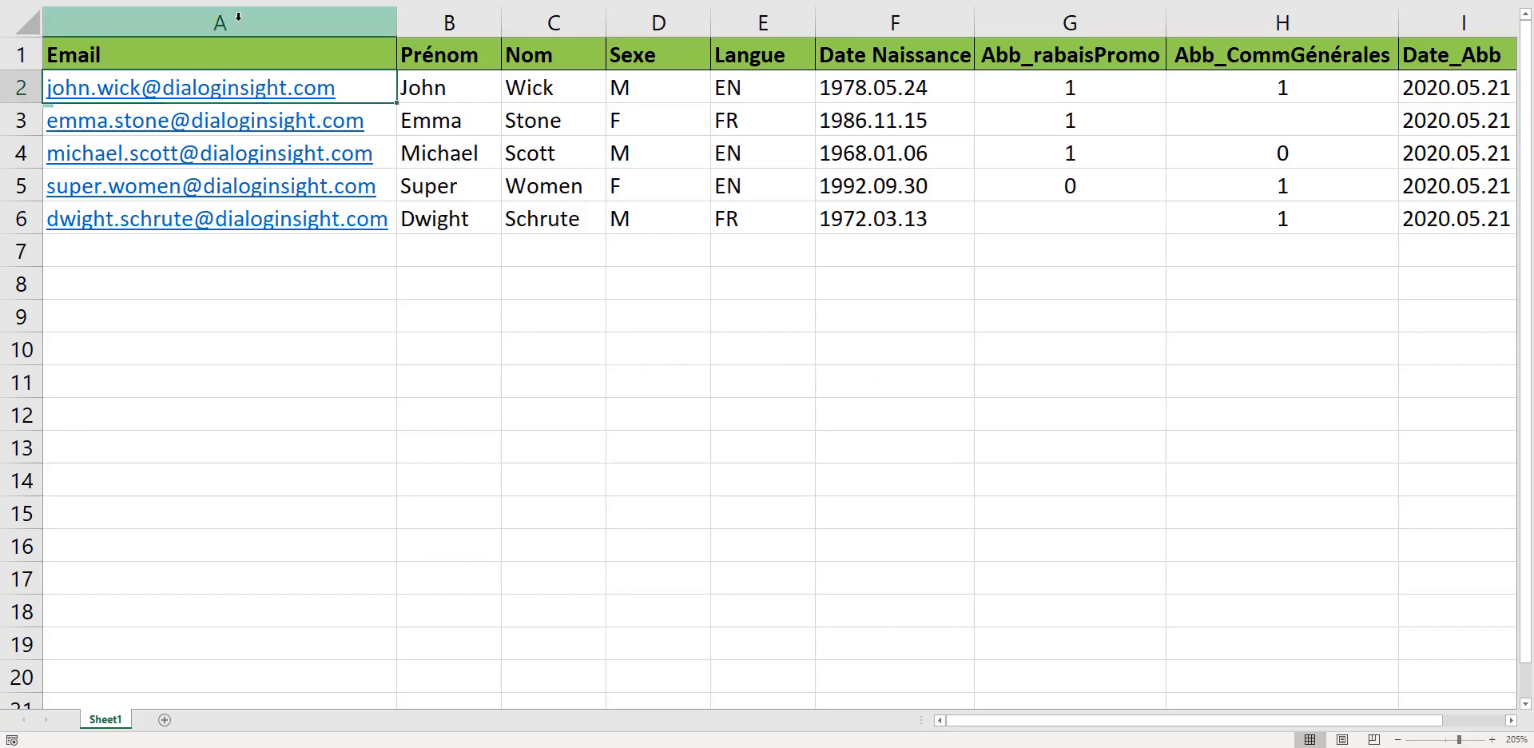
pyautogui.click(238, 15)
pyautogui.click(448, 19)
pyautogui.click(534, 16)
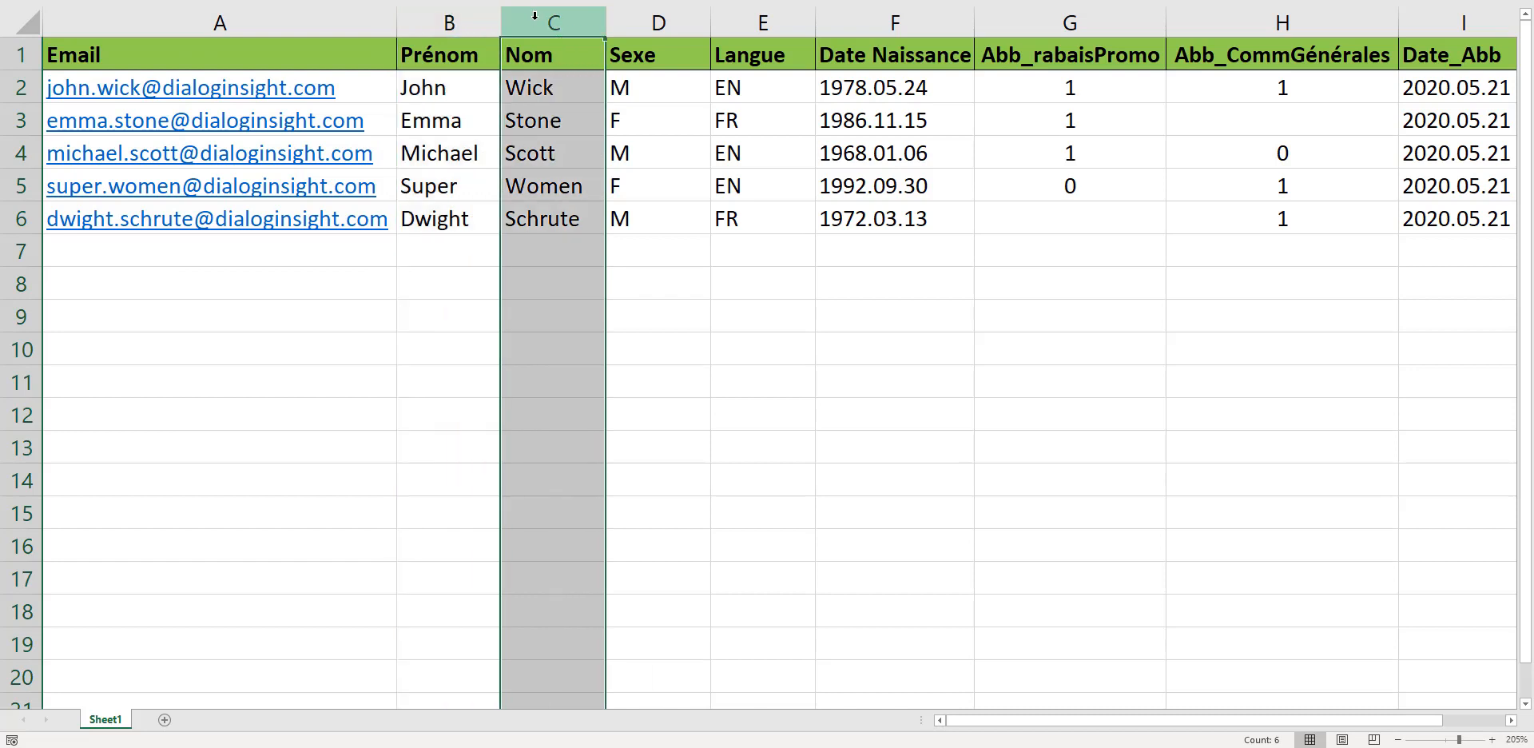
pyautogui.click(656, 18)
pyautogui.click(767, 18)
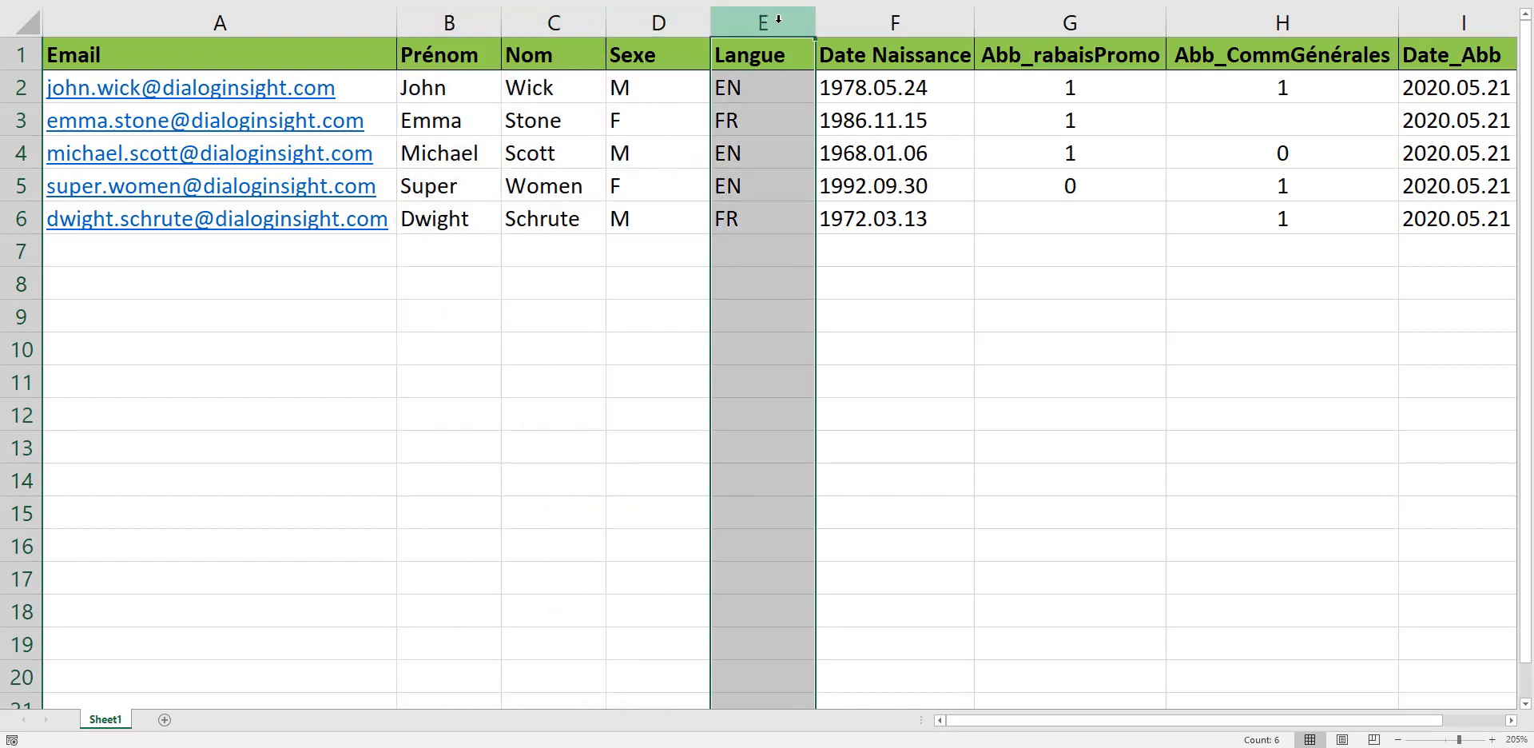
pyautogui.click(891, 20)
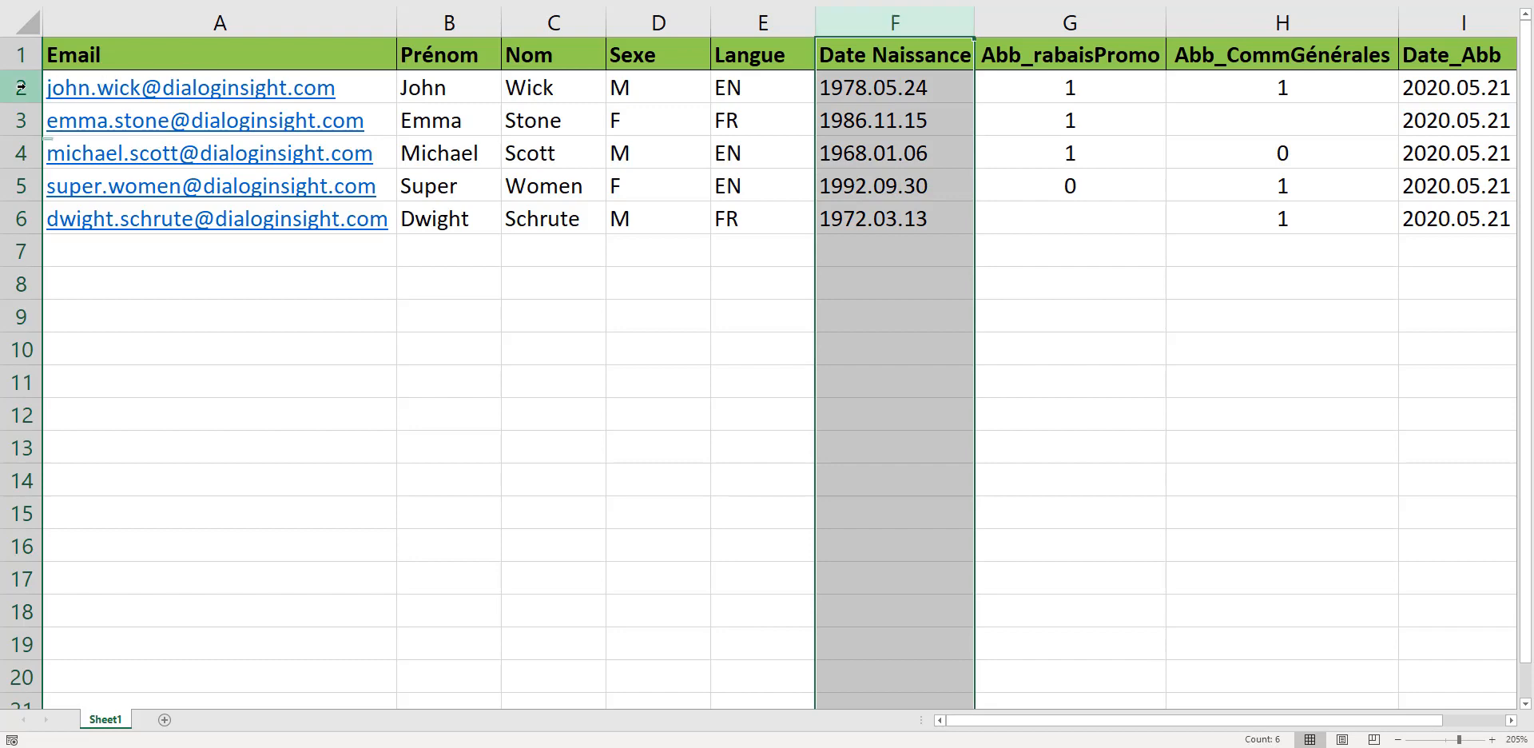
pyautogui.click(21, 88)
pyautogui.click(21, 120)
pyautogui.click(21, 153)
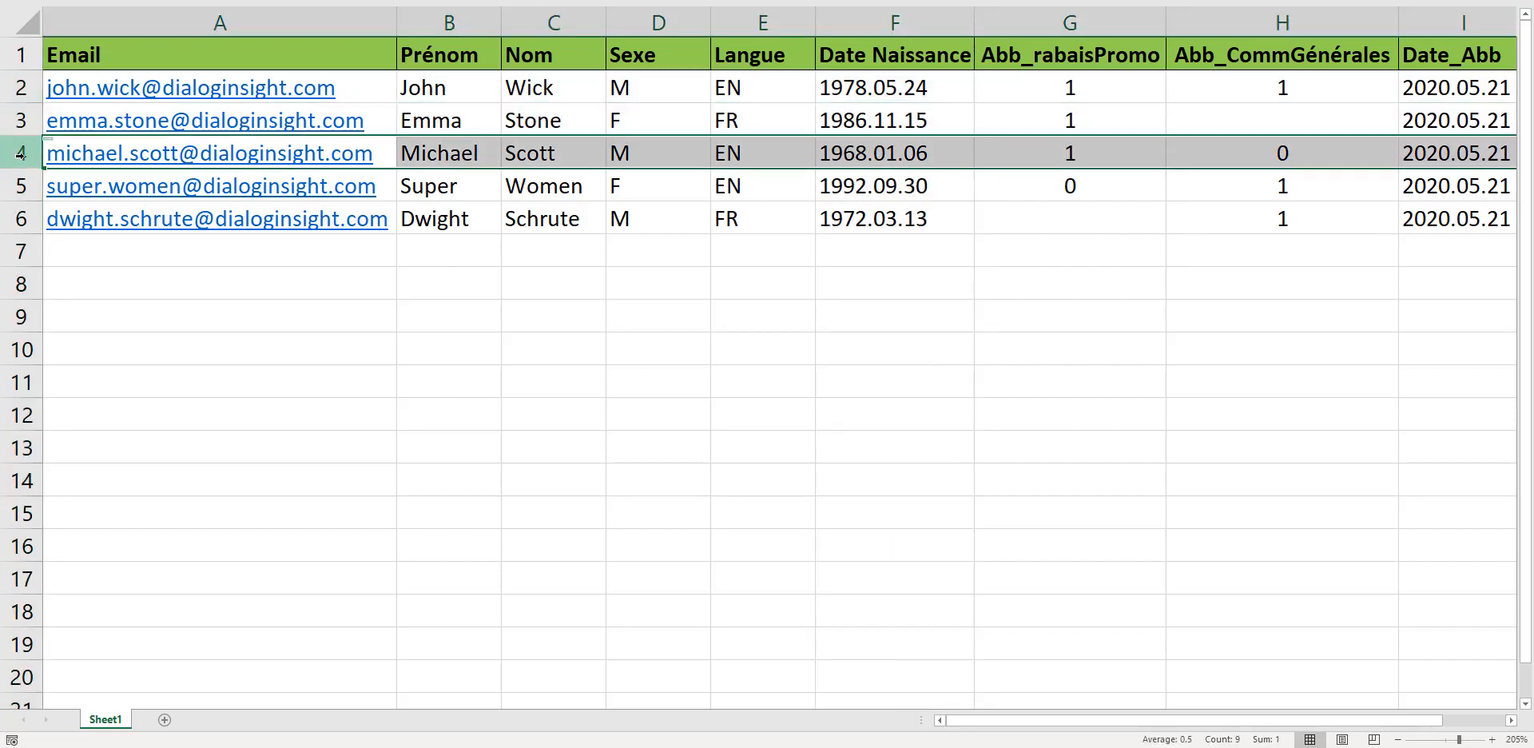
pyautogui.click(21, 185)
pyautogui.click(20, 218)
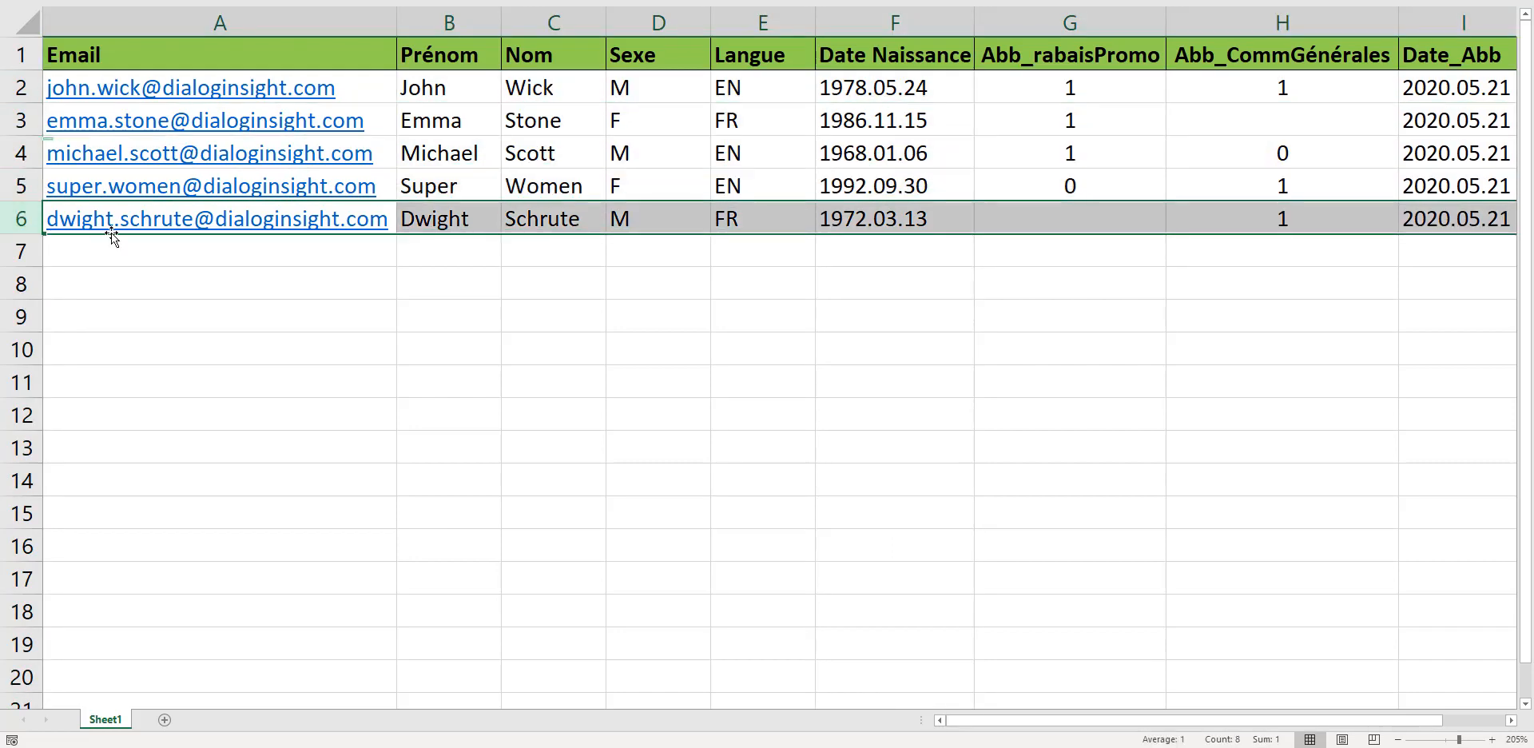
# Review the columns from Email through Abb_CommGénérales one by one.
pyautogui.click(258, 24)
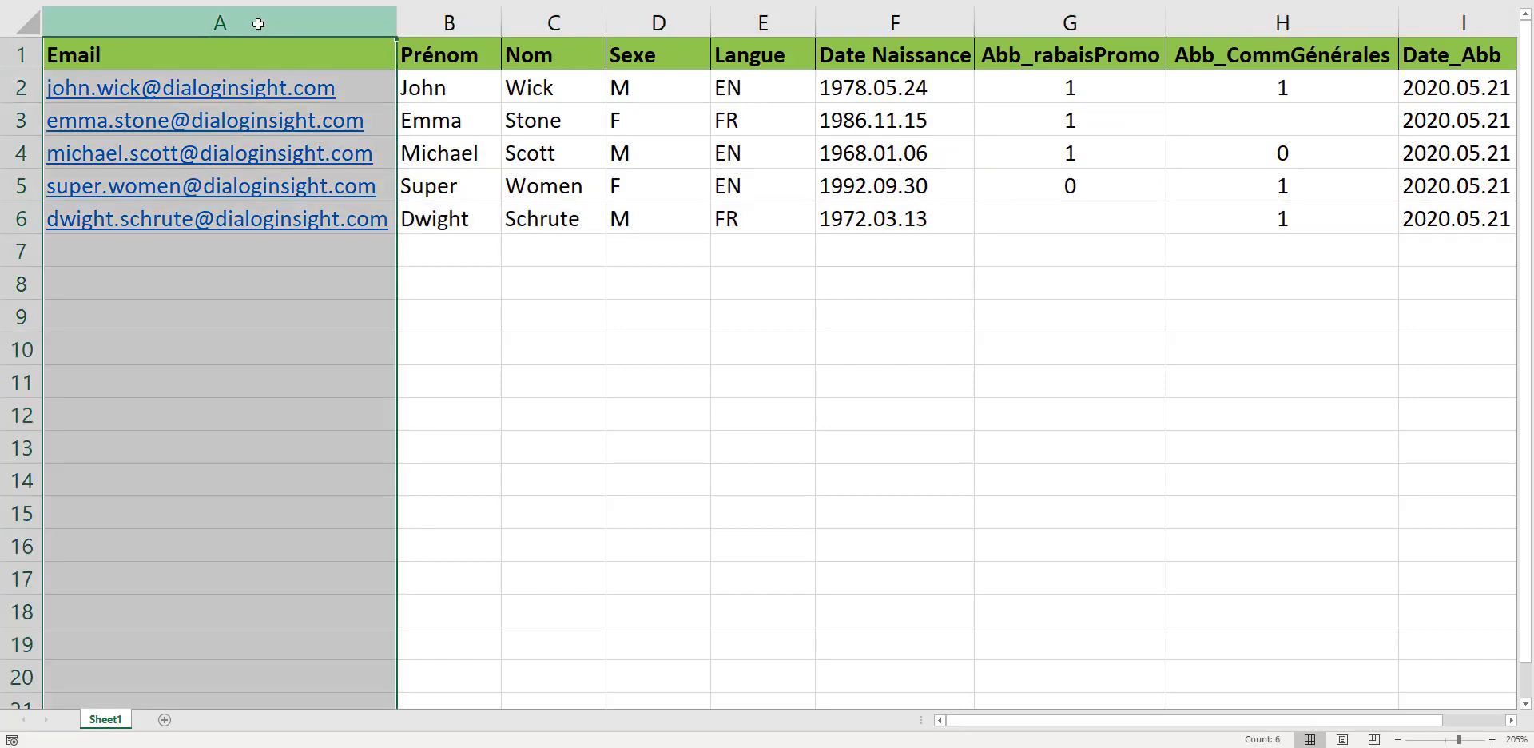
pyautogui.click(473, 22)
pyautogui.click(559, 24)
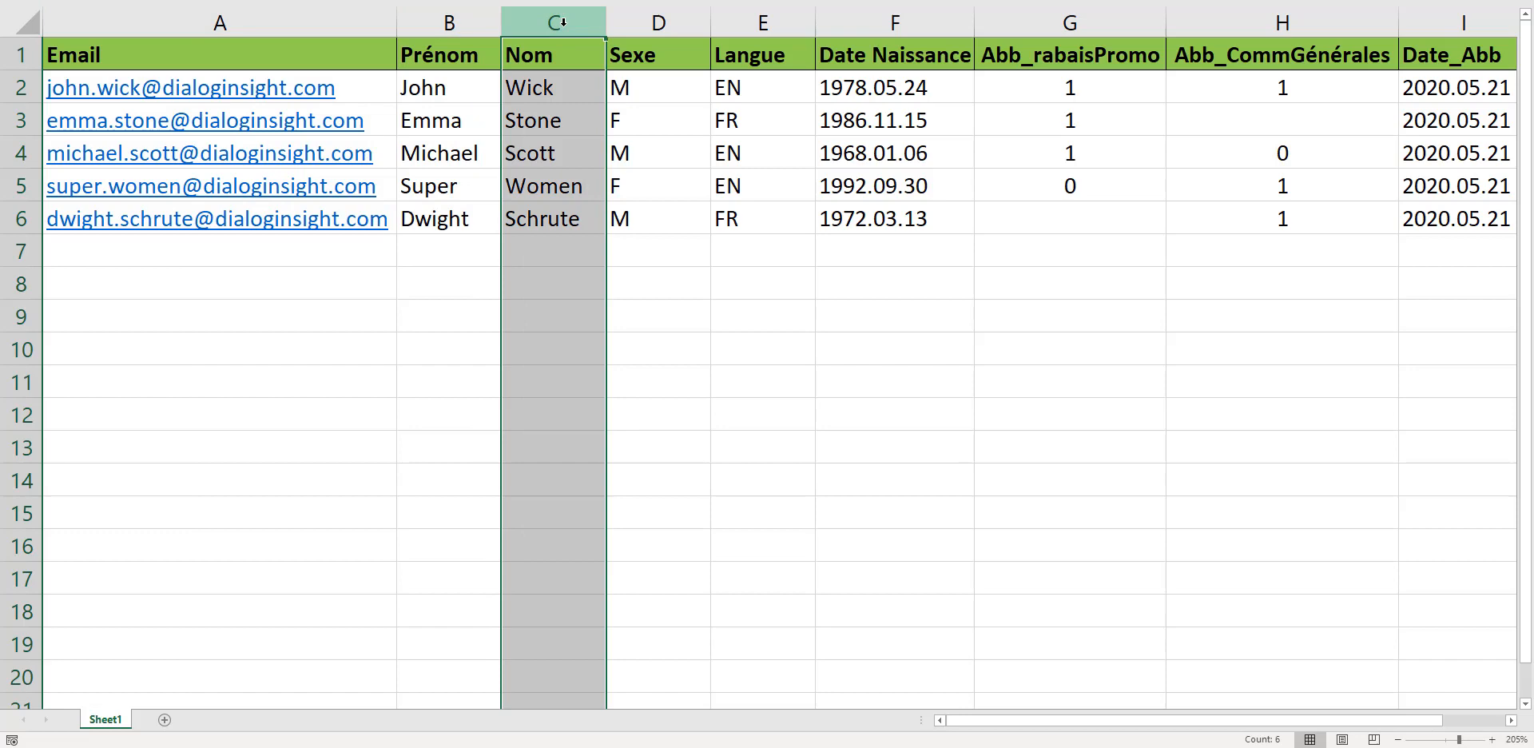
pyautogui.click(663, 22)
pyautogui.click(763, 22)
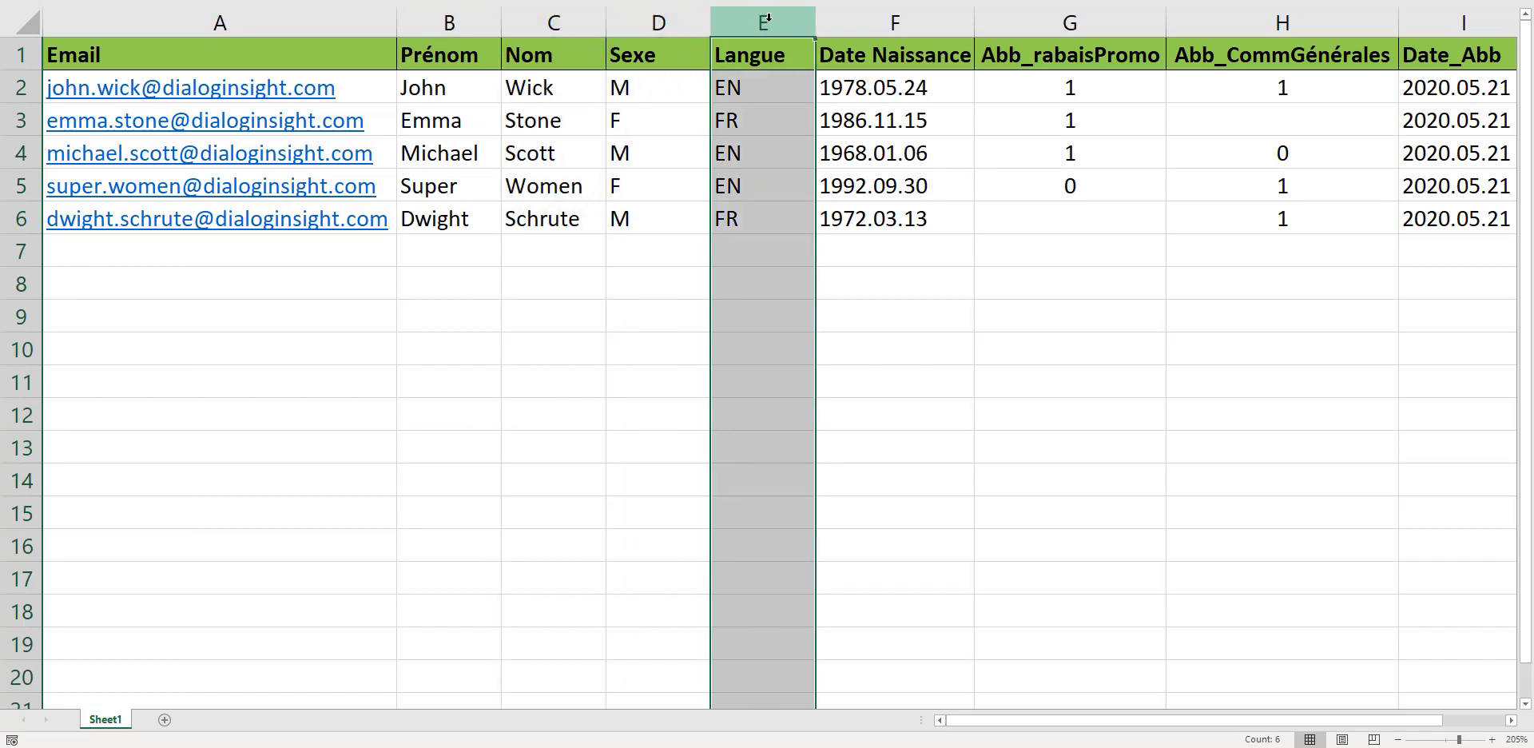
pyautogui.click(914, 24)
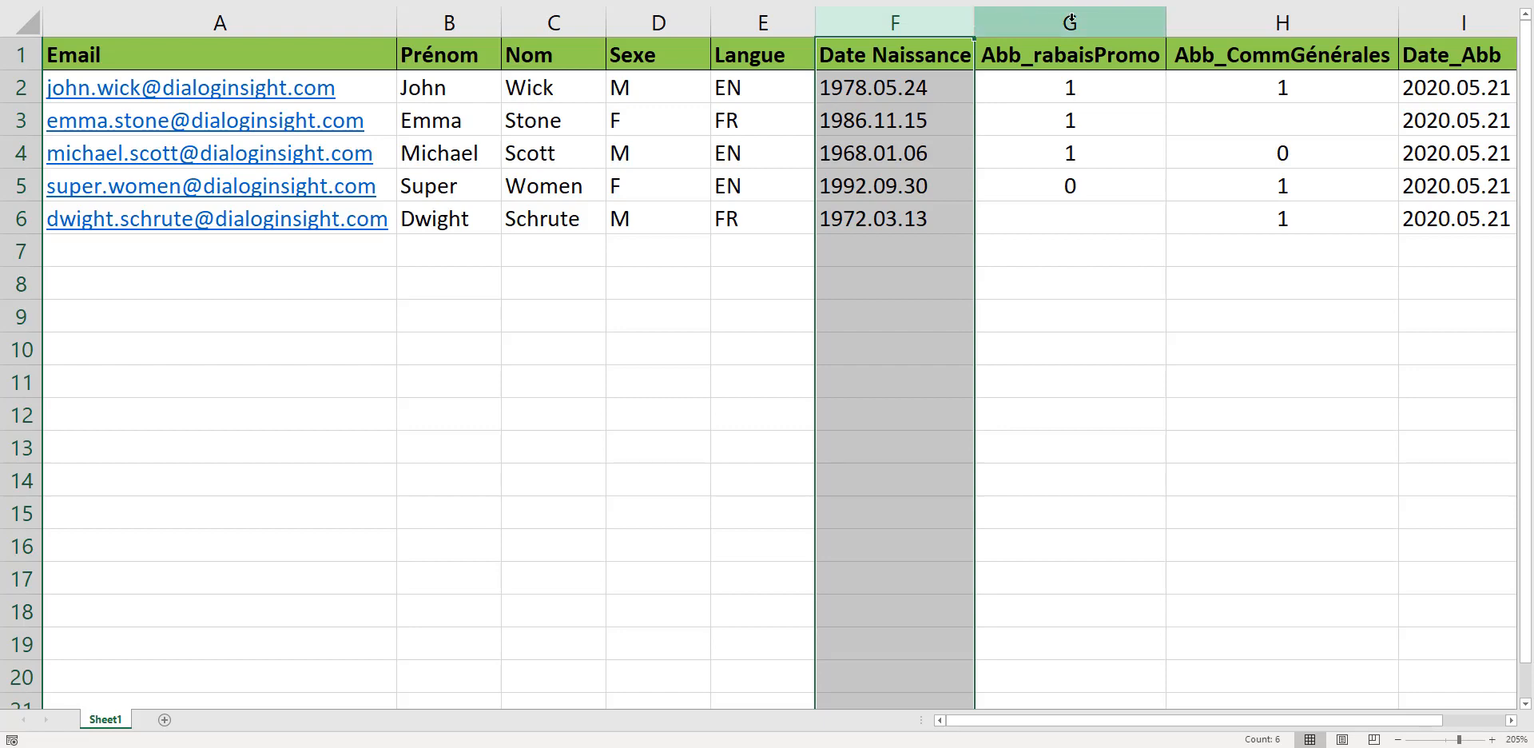
pyautogui.click(1071, 22)
pyautogui.click(1231, 22)
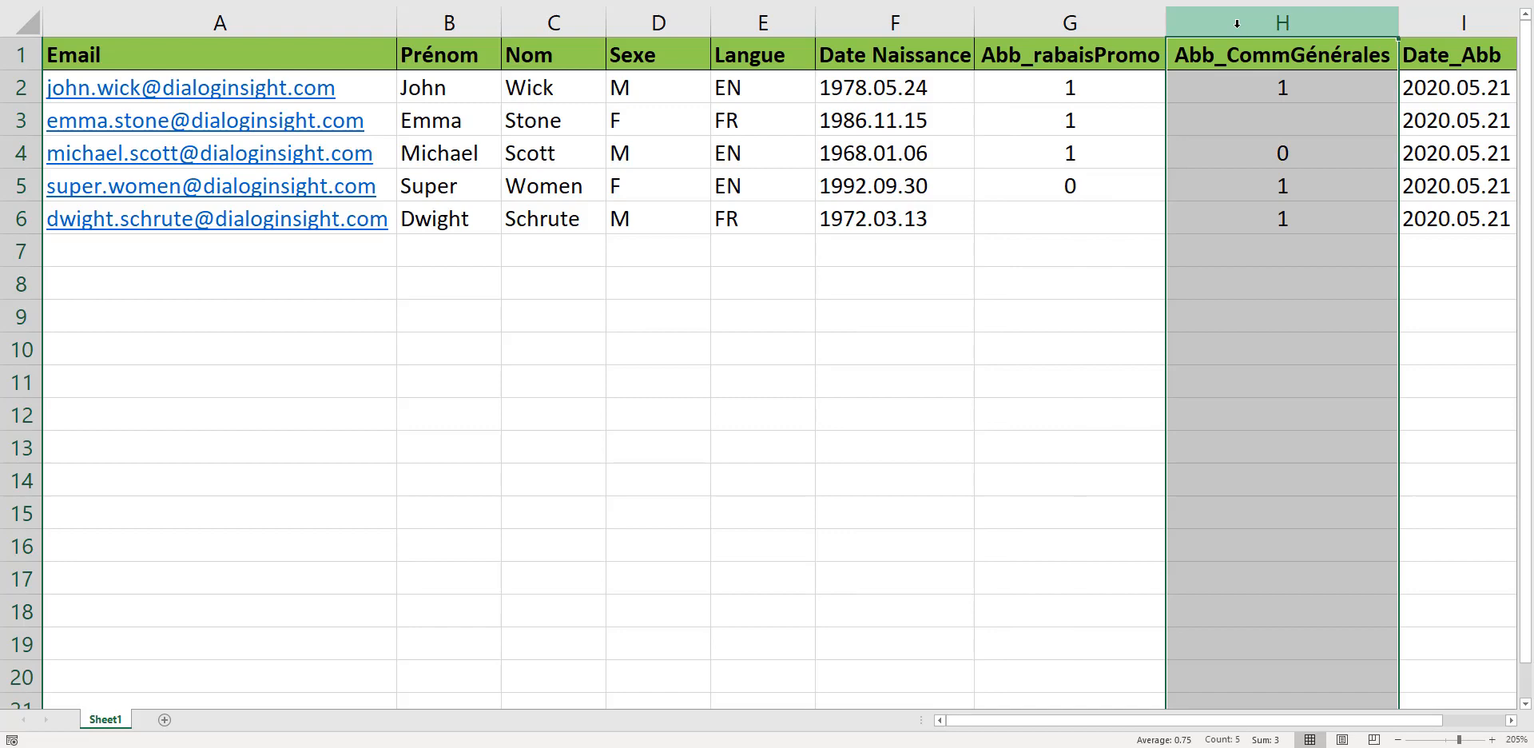
pyautogui.click(1091, 22)
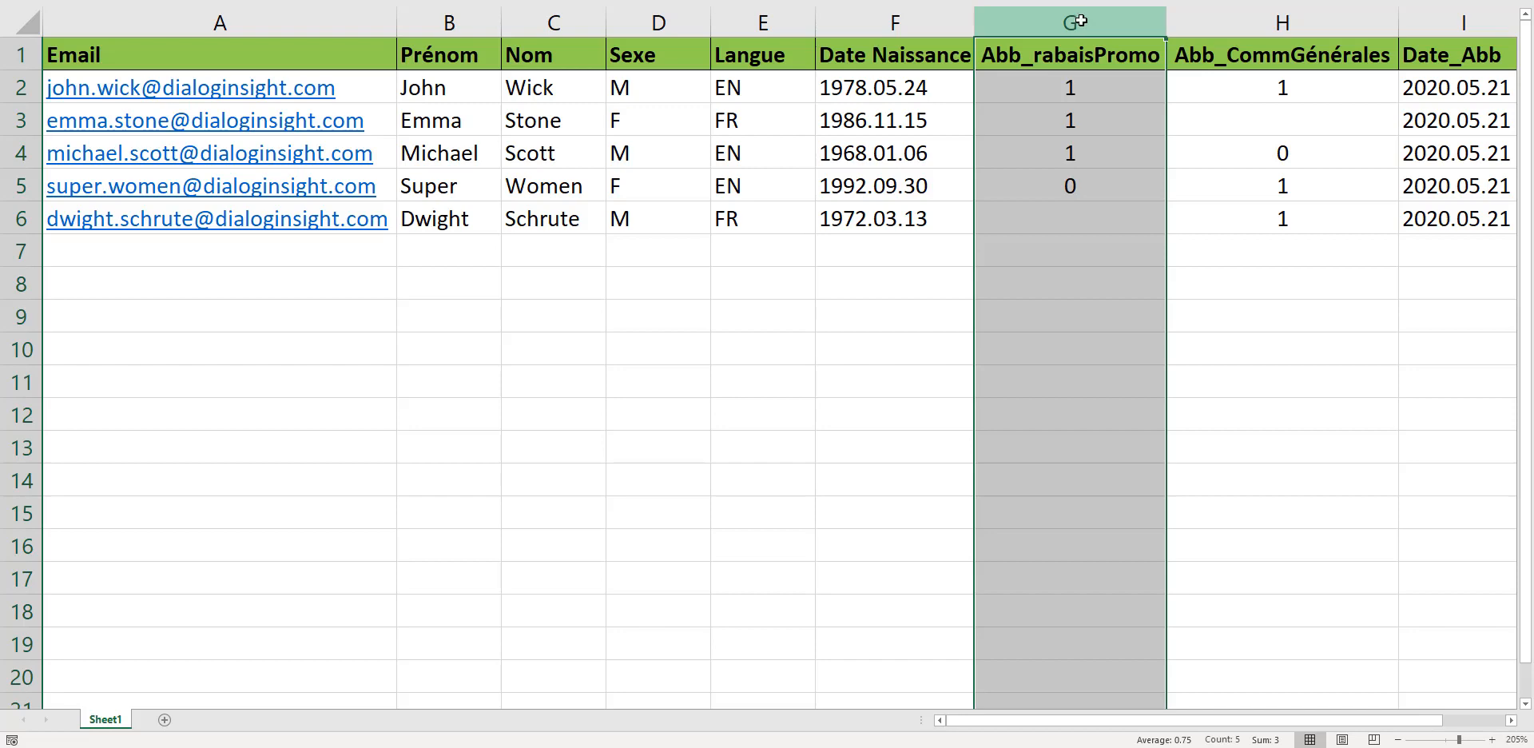
pyautogui.click(1263, 23)
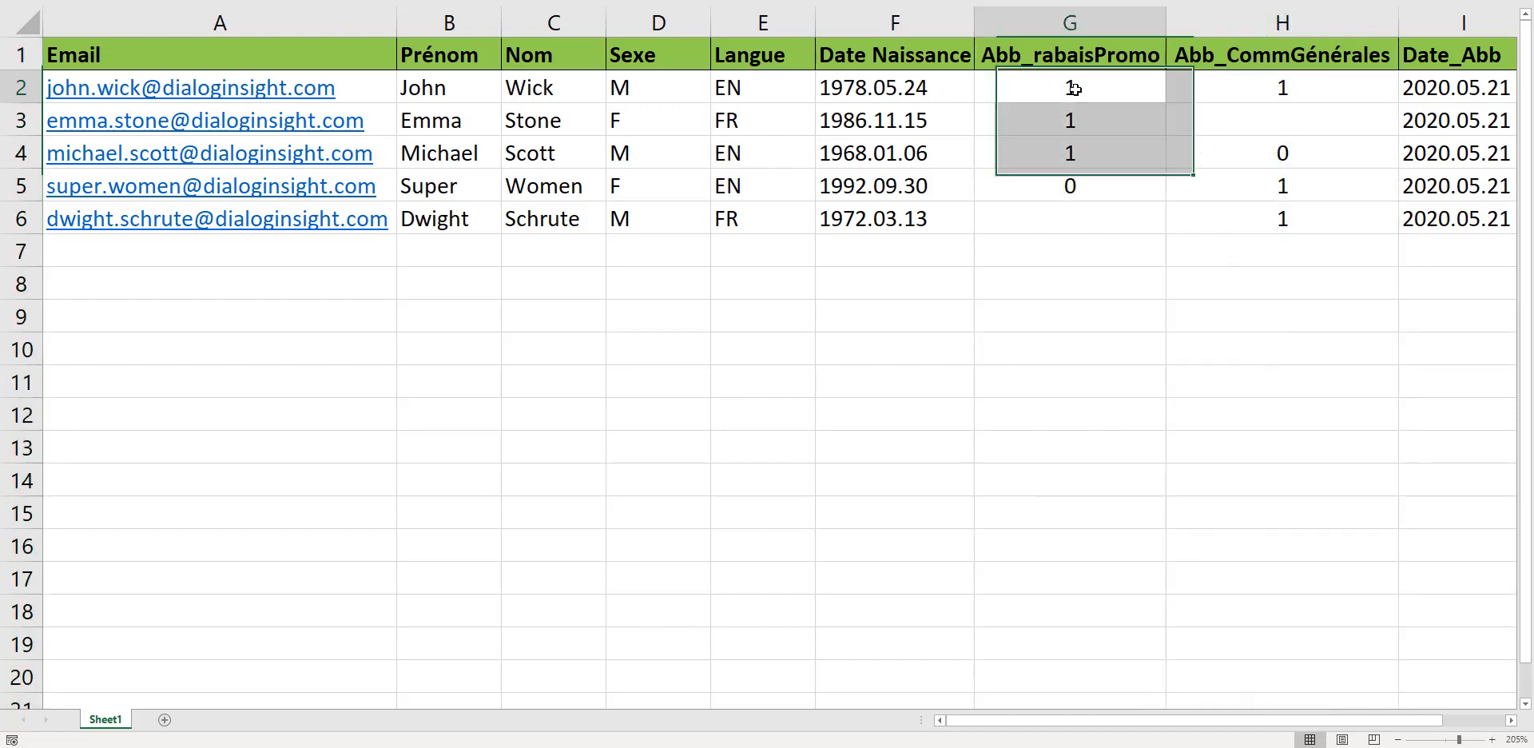
# Inspect the subscription values in the Abb_rabaisPromo and Abb_CommGénérales cells.
pyautogui.doubleClick(1080, 88)
pyautogui.doubleClick(1073, 89)
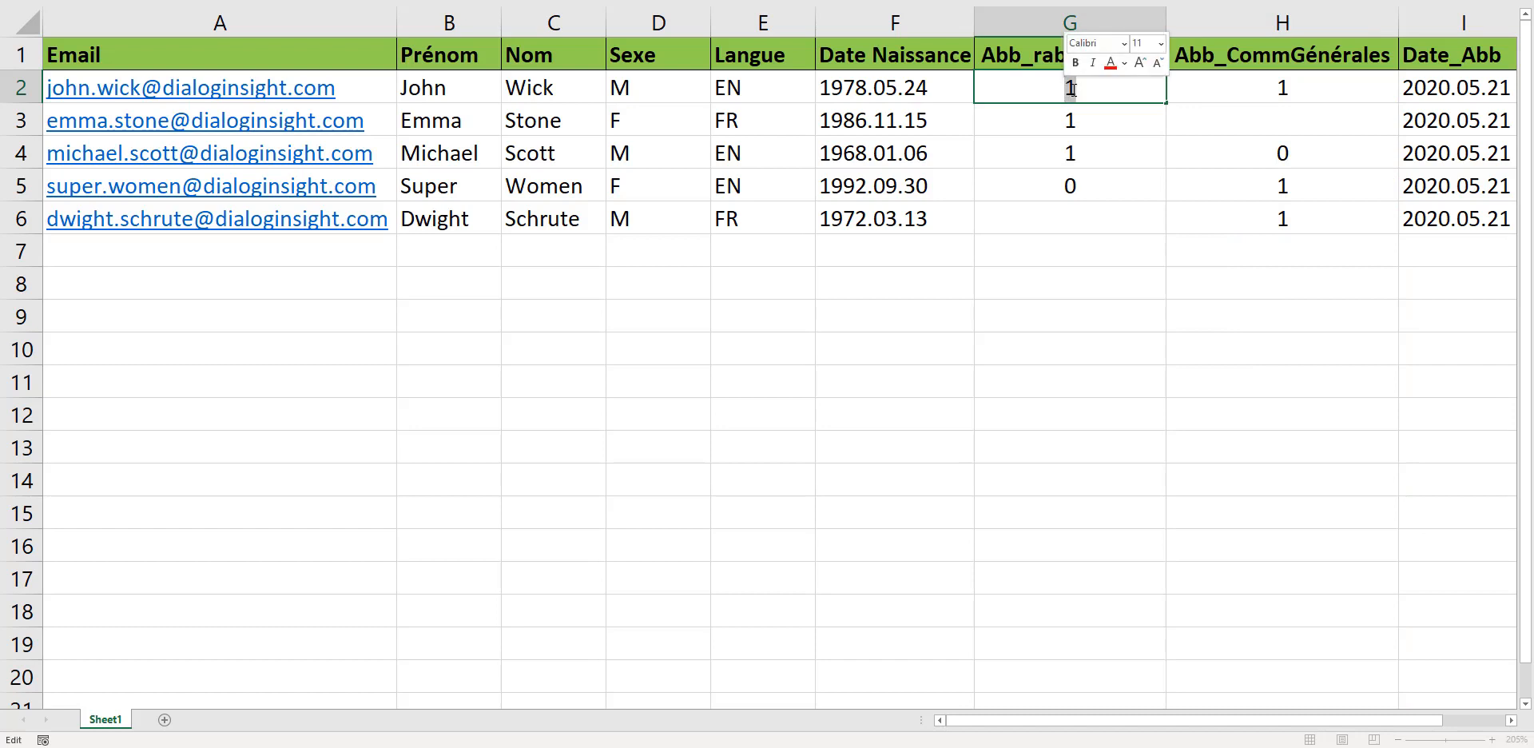
pyautogui.click(1098, 92)
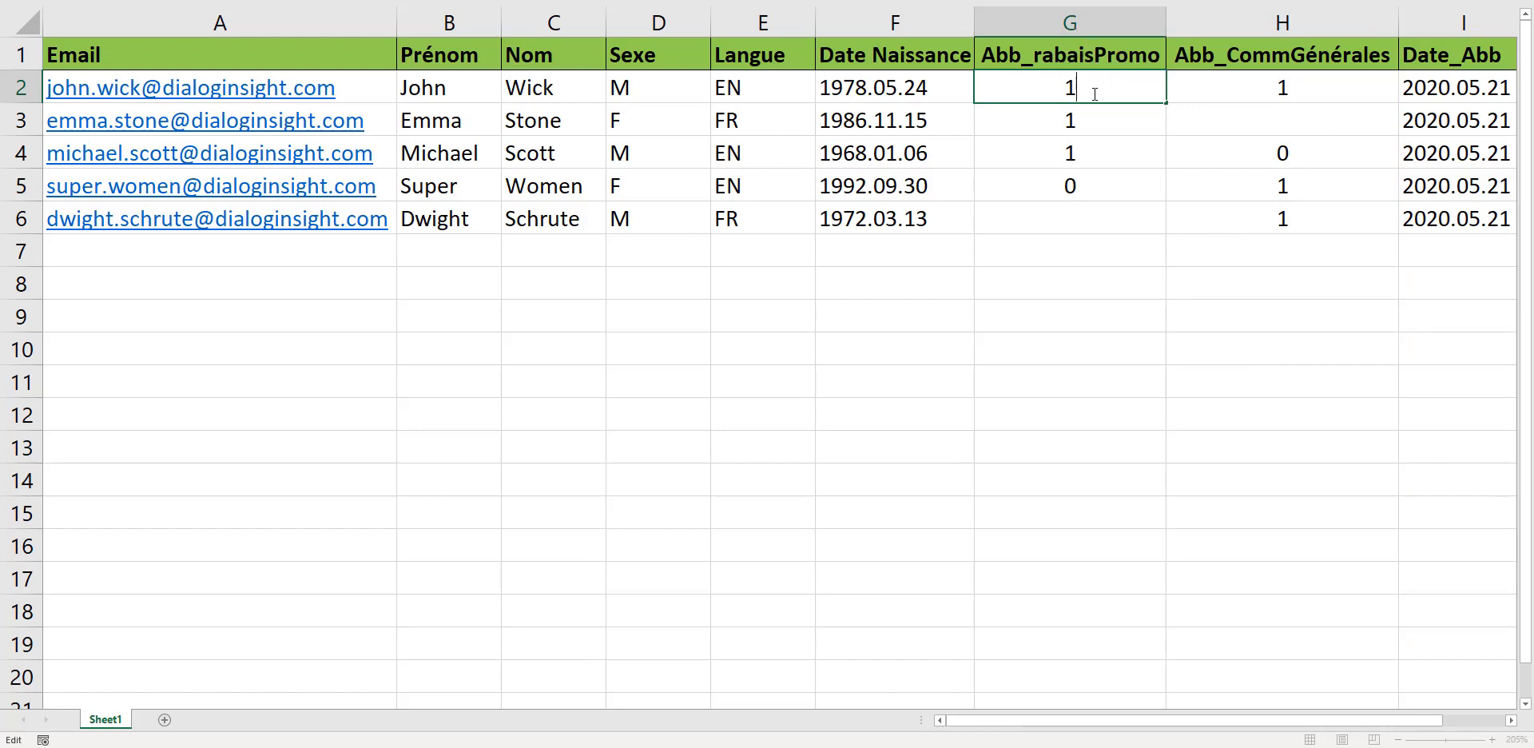
pyautogui.click(1298, 153)
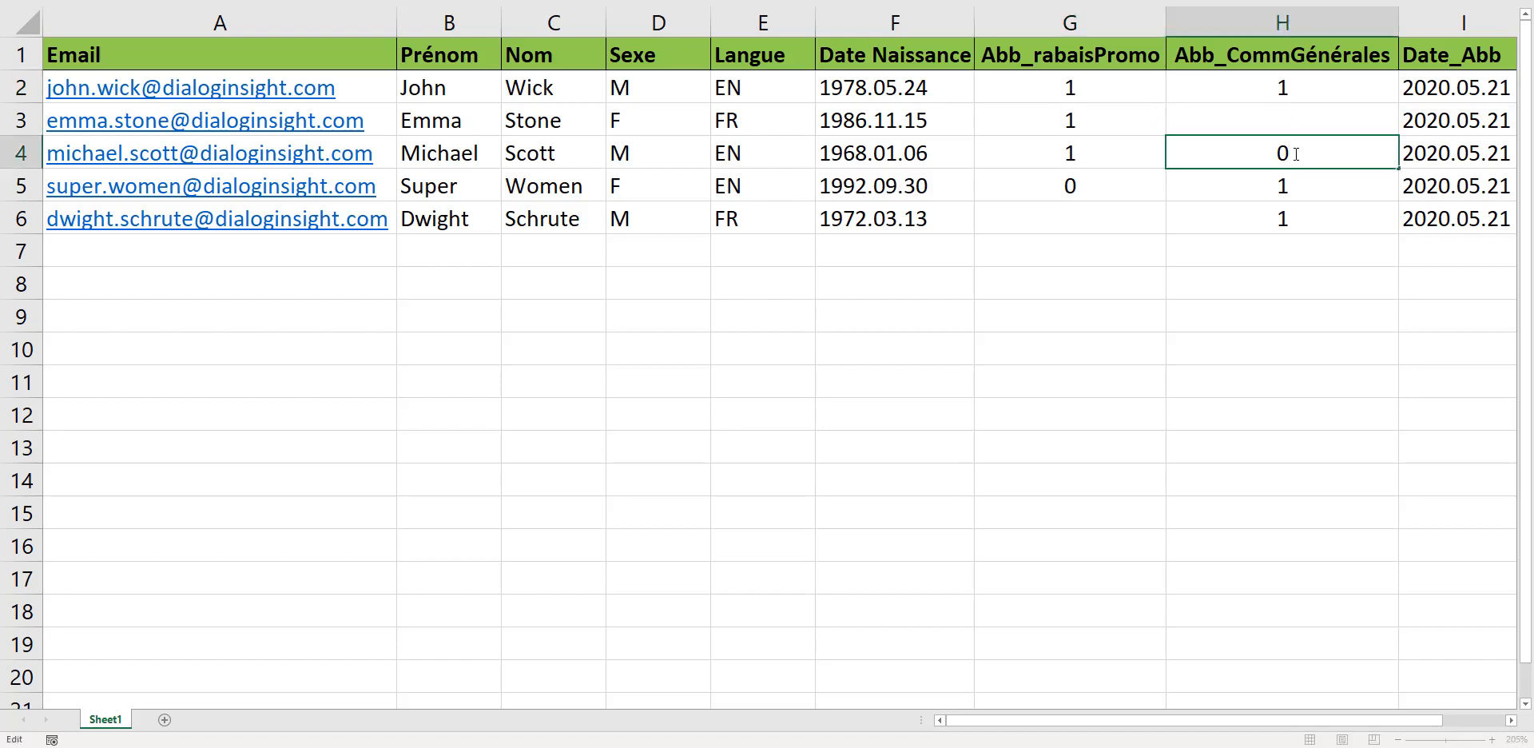
pyautogui.doubleClick(1273, 155)
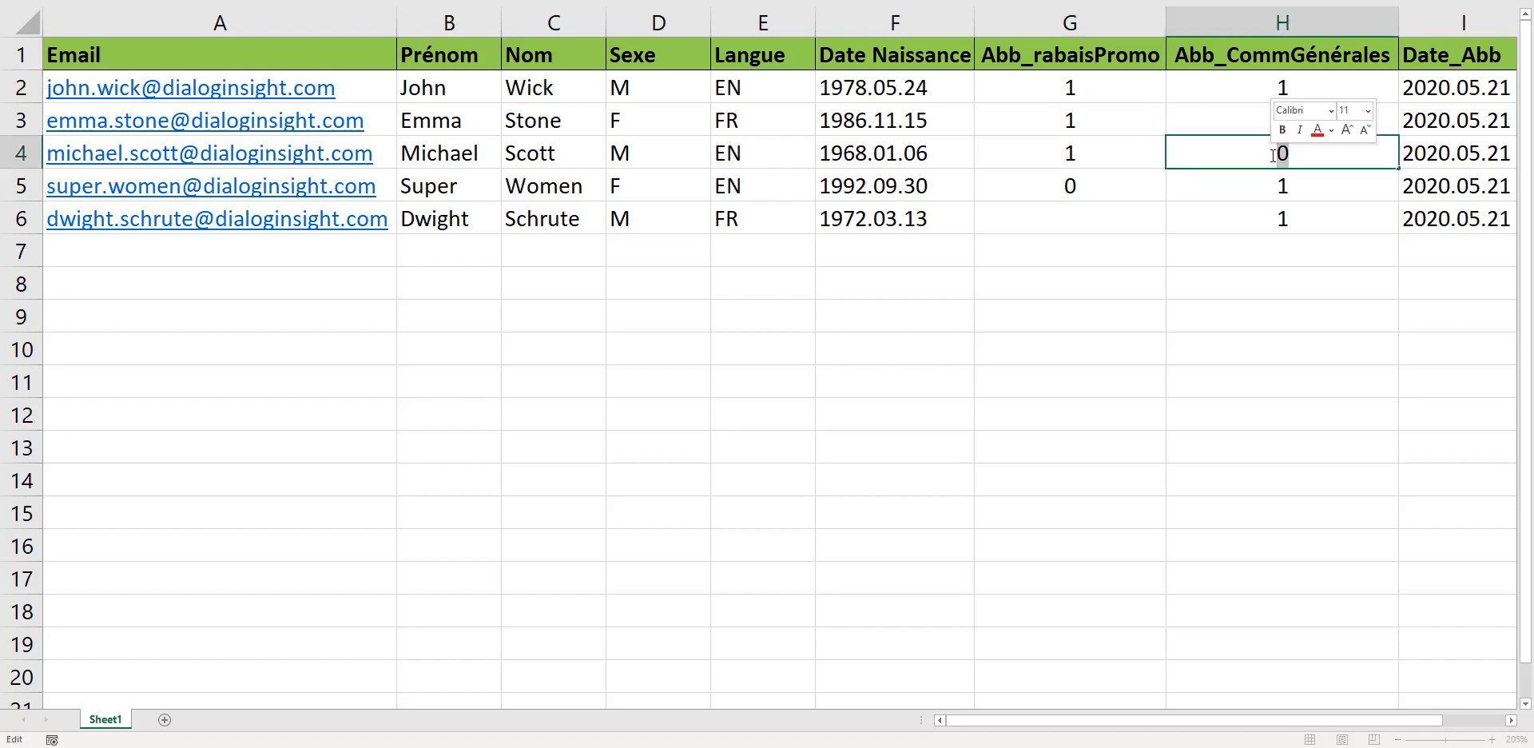
pyautogui.click(1206, 120)
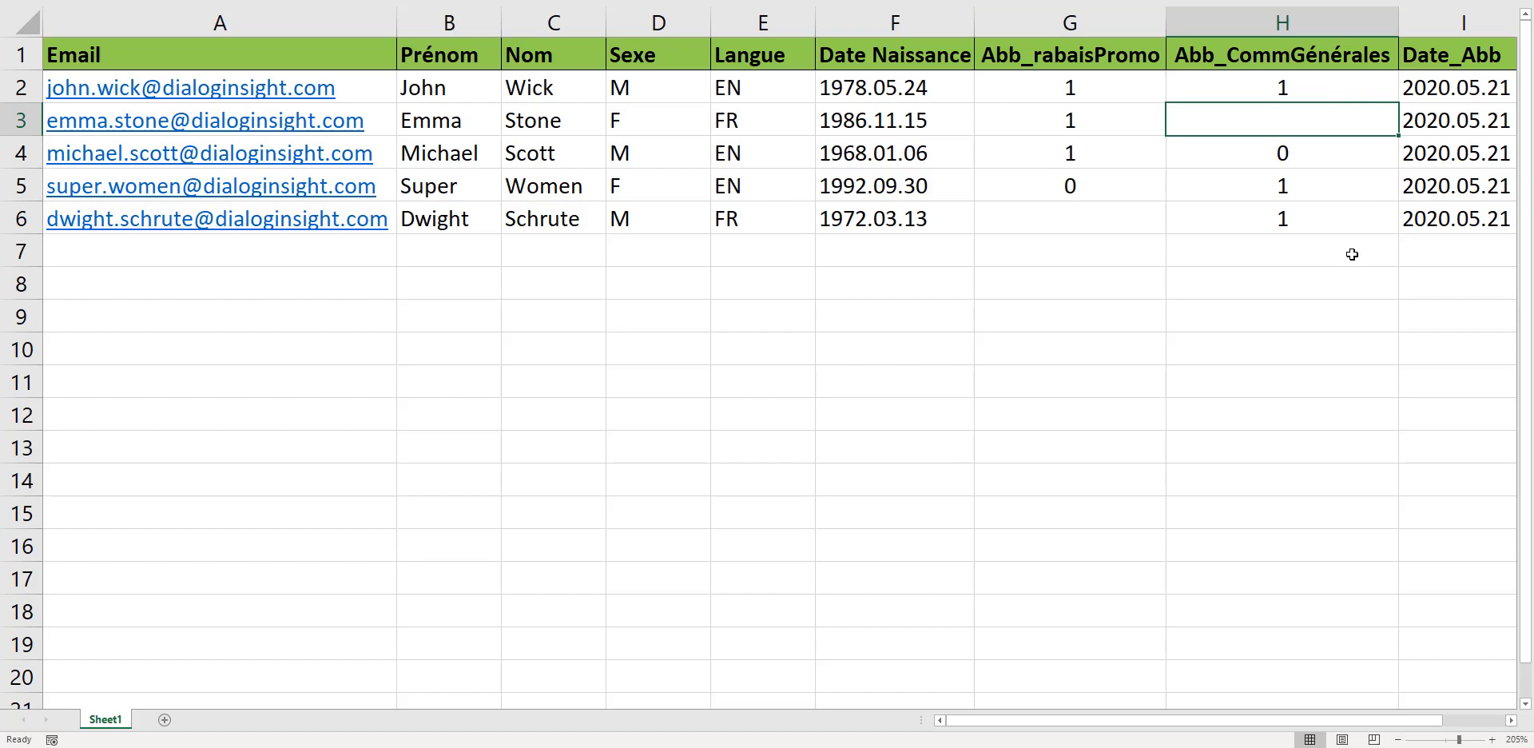
# Examine the Date_Abb column and its value for each contact.
pyautogui.click(1458, 23)
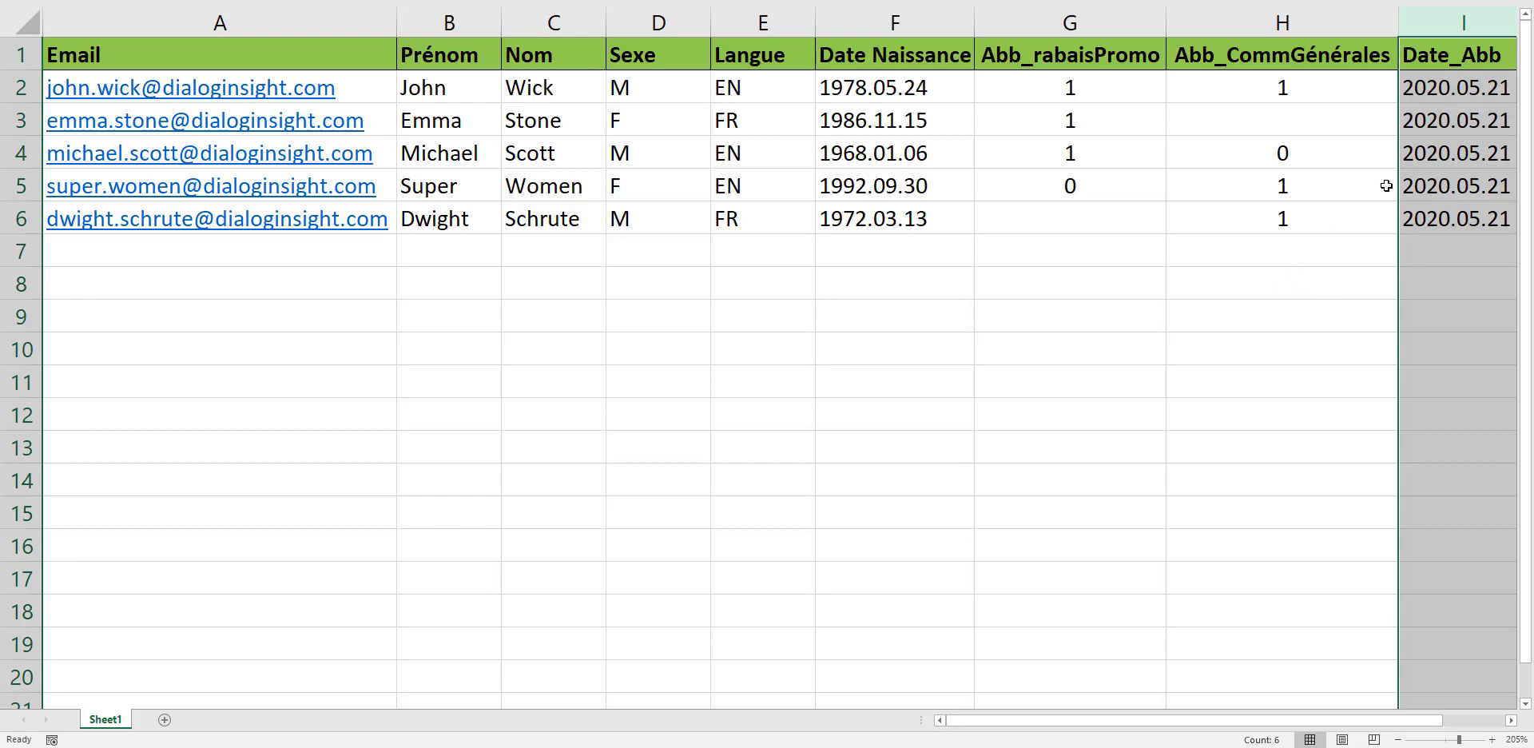
pyautogui.click(1450, 91)
pyautogui.click(1449, 122)
pyautogui.click(1442, 152)
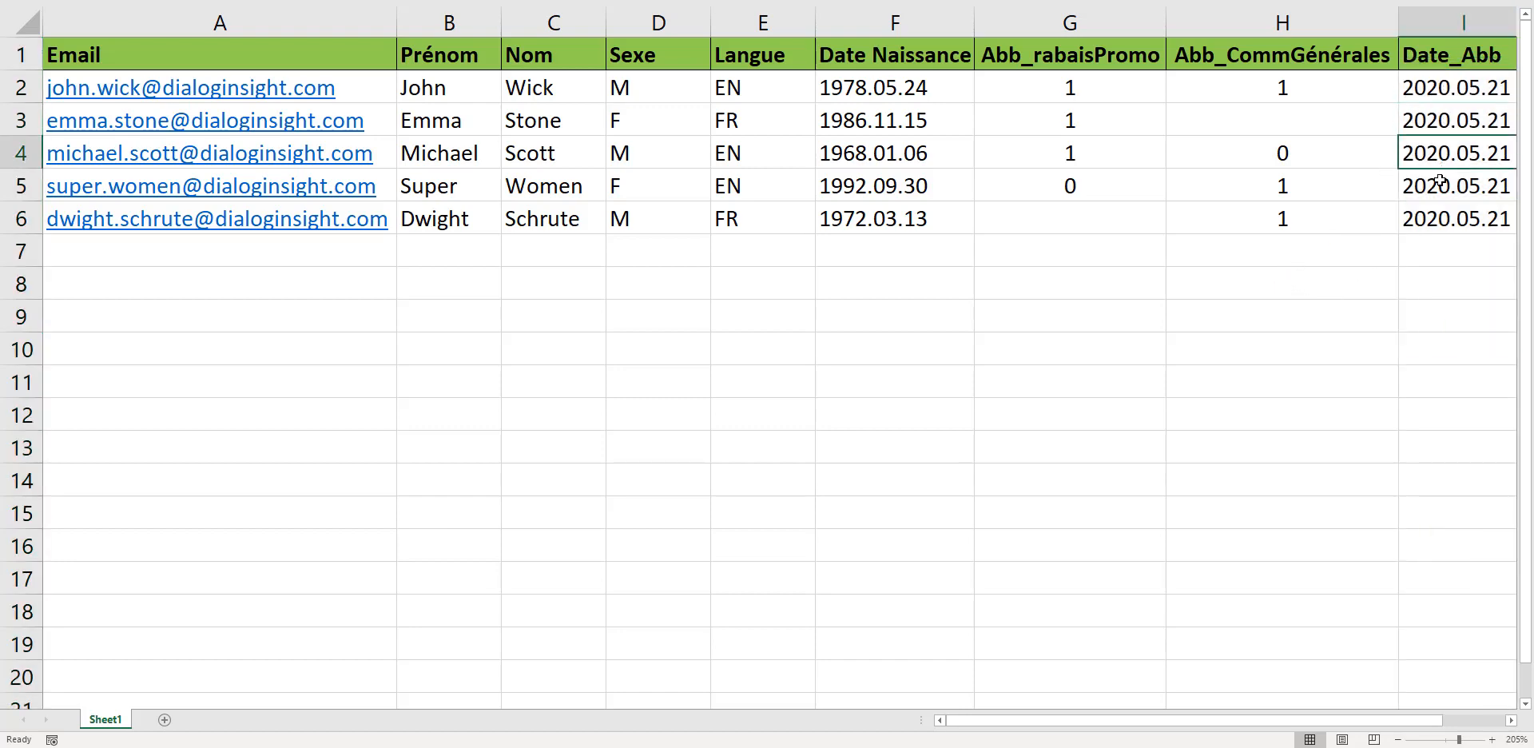
pyautogui.click(1440, 182)
pyautogui.click(1436, 219)
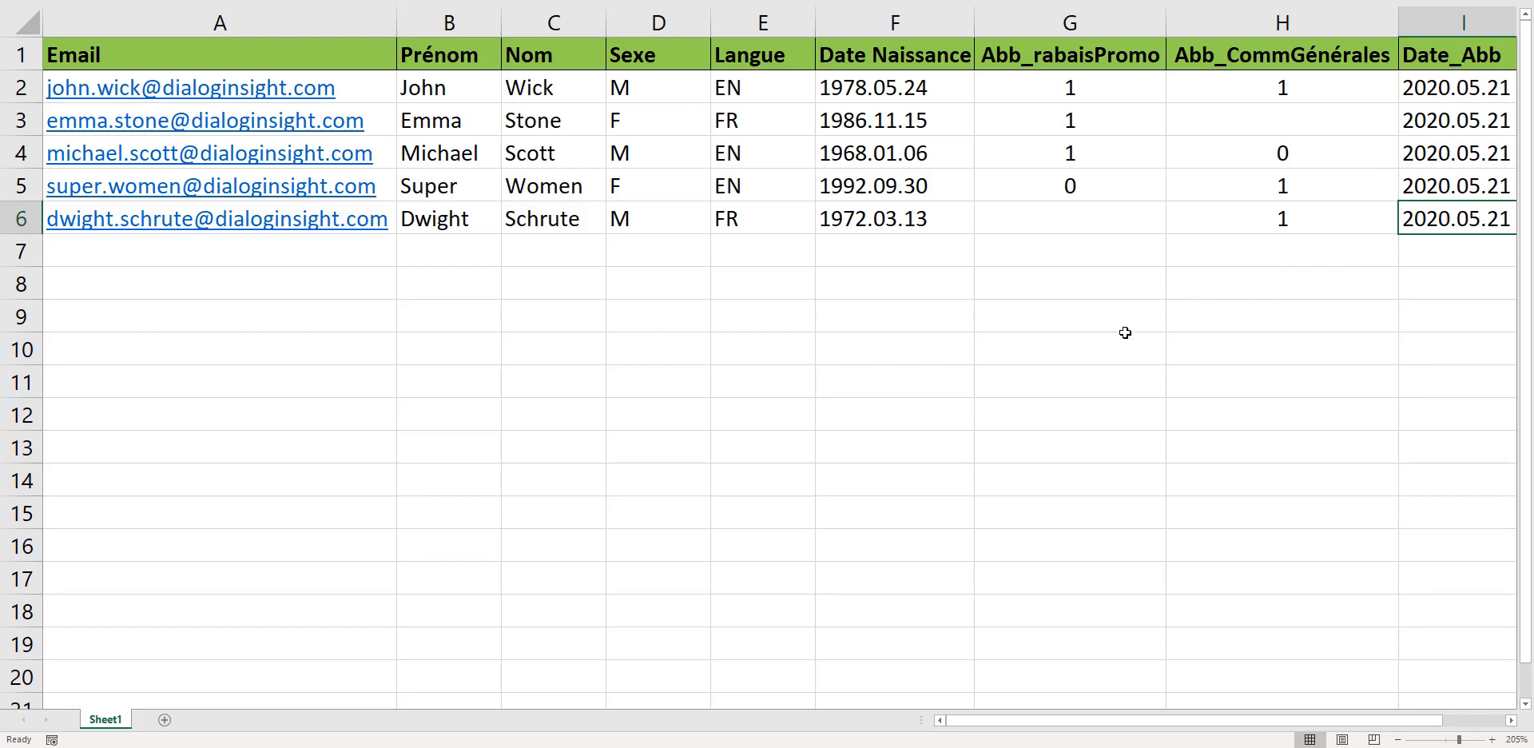
pyautogui.click(733, 349)
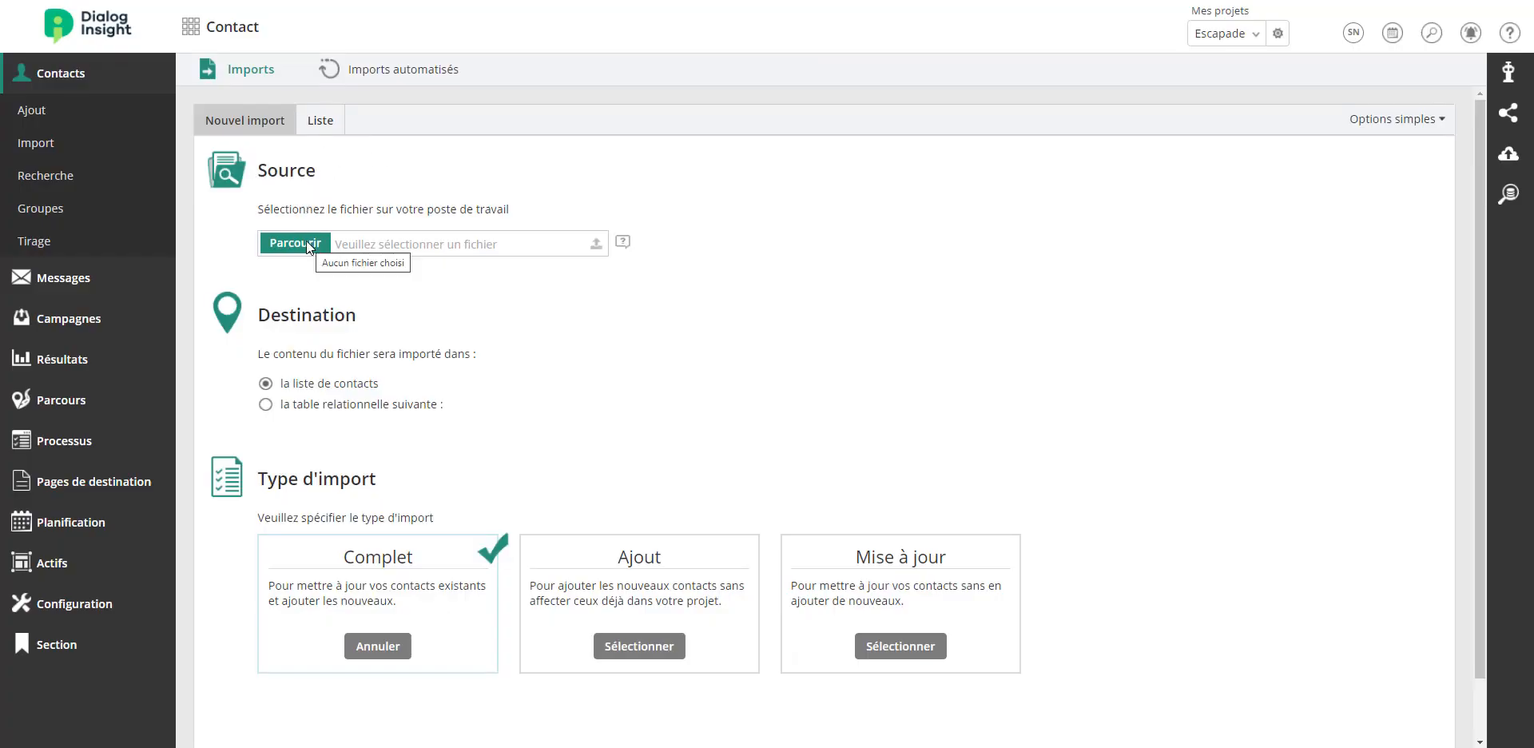
# Choose Import_Escapade.xlsx as the import source file, keeping the contact list as destination.
pyautogui.click(295, 243)
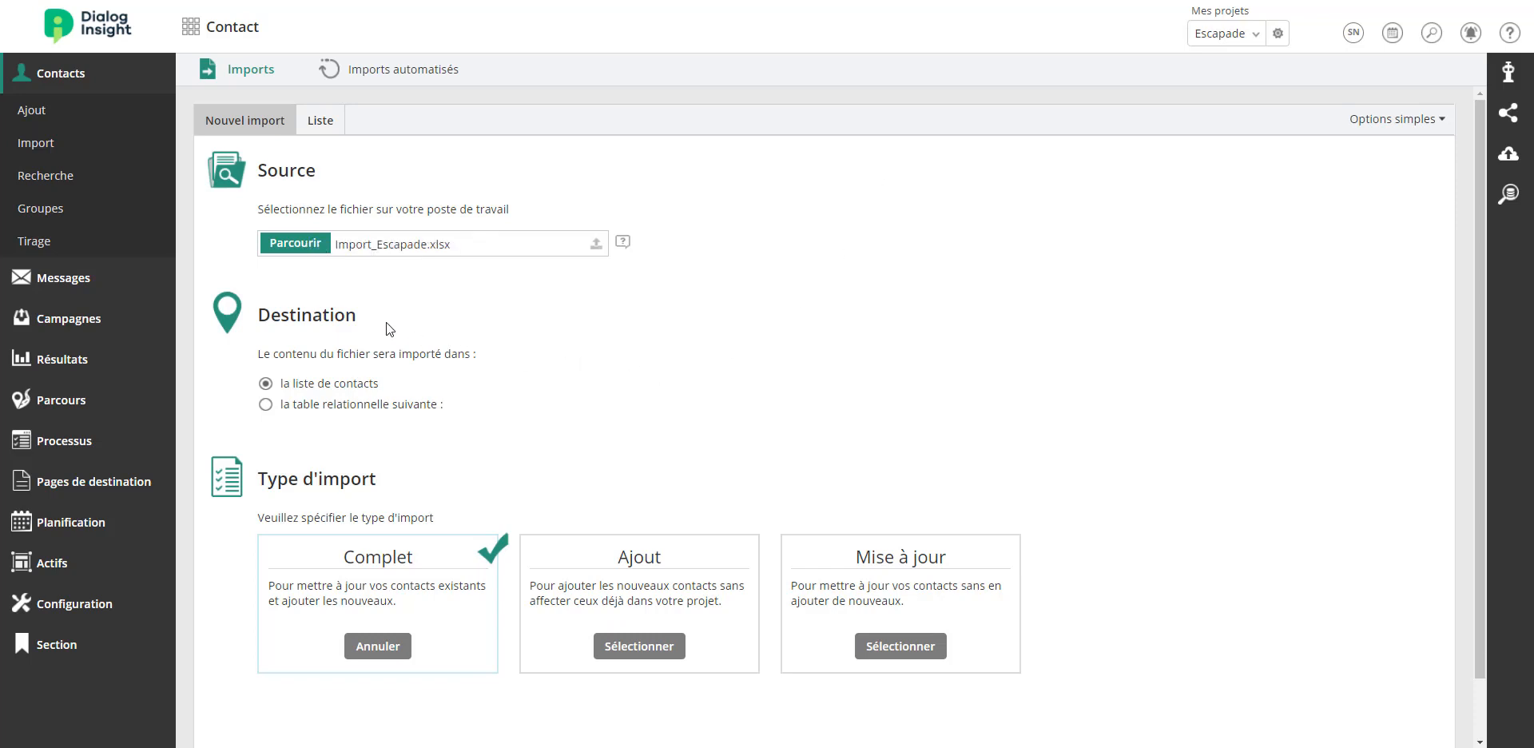
pyautogui.moveTo(384, 382); pyautogui.dragTo(280, 384)
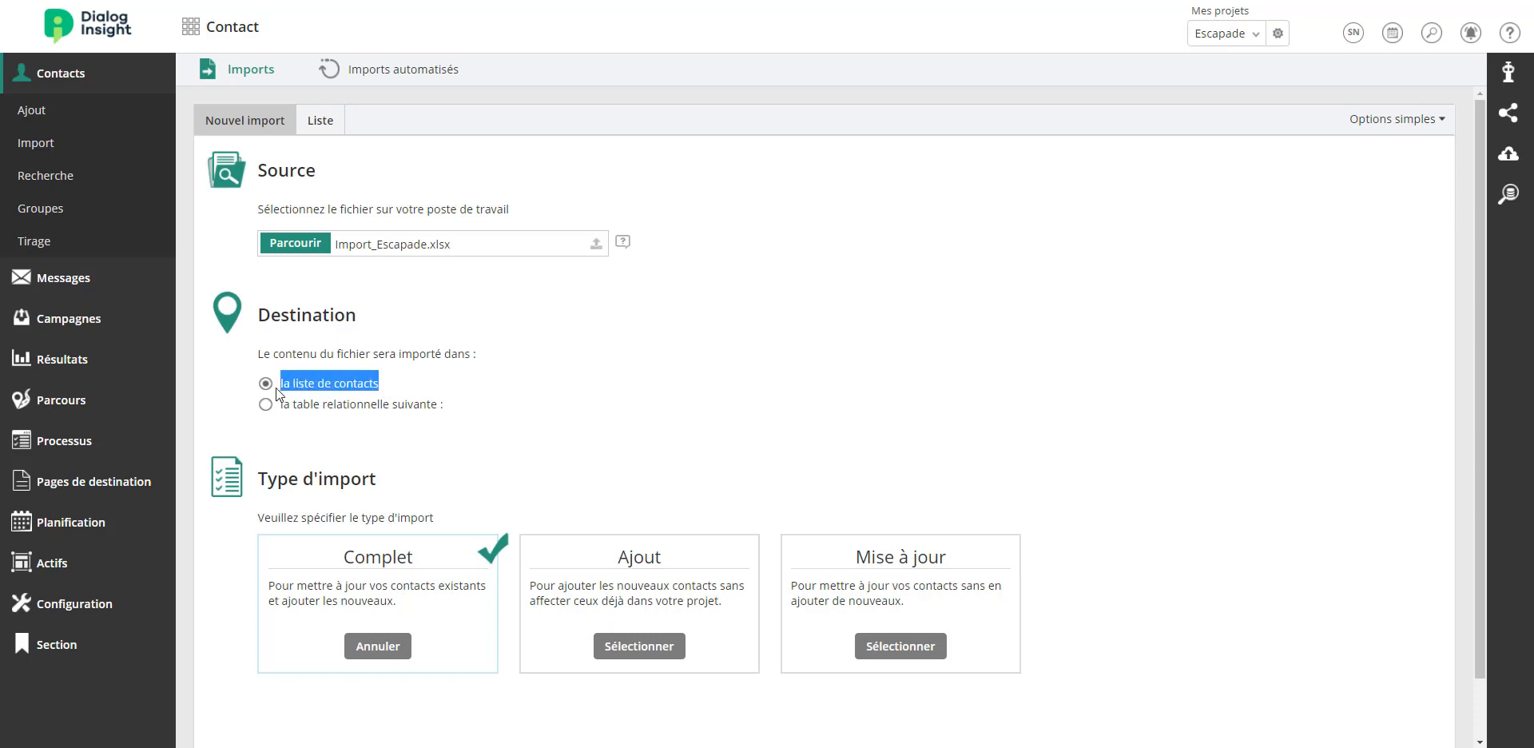
pyautogui.click(607, 381)
pyautogui.scroll(-2, 626, 386)
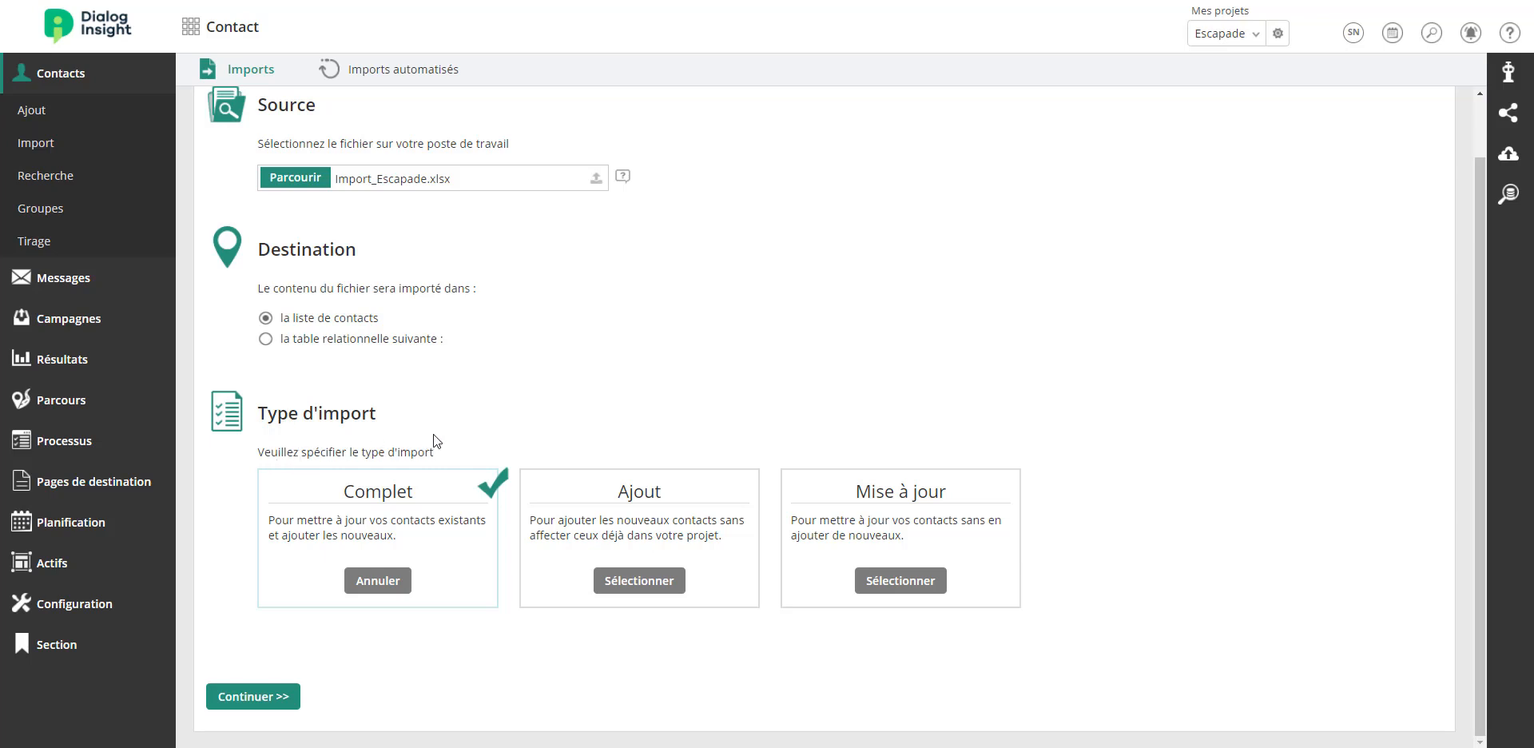
# Try the Ajout and Mise à jour import types before returning to the Complet import type.
pyautogui.click(647, 583)
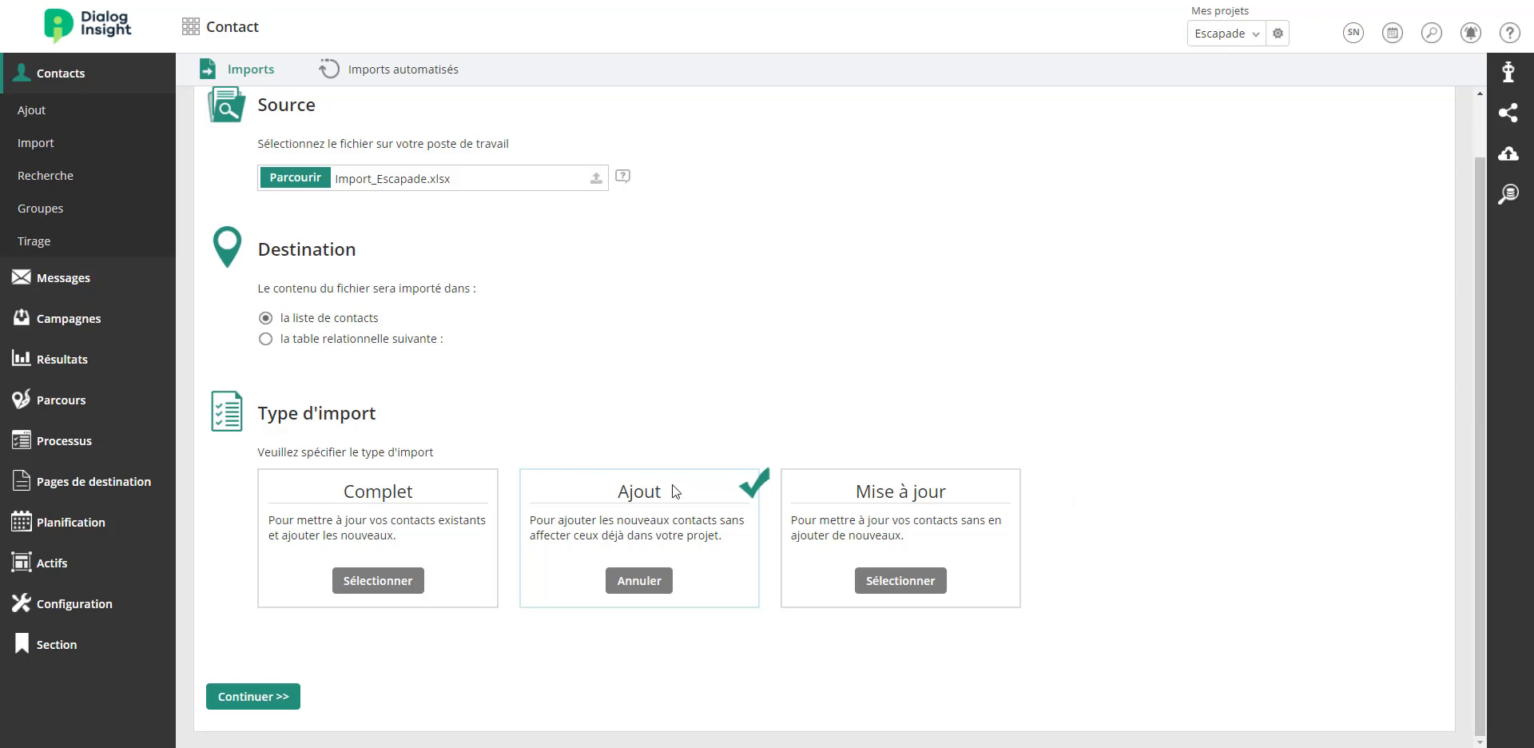
pyautogui.moveTo(616, 490); pyautogui.dragTo(662, 490)
pyautogui.click(669, 490)
pyautogui.click(895, 583)
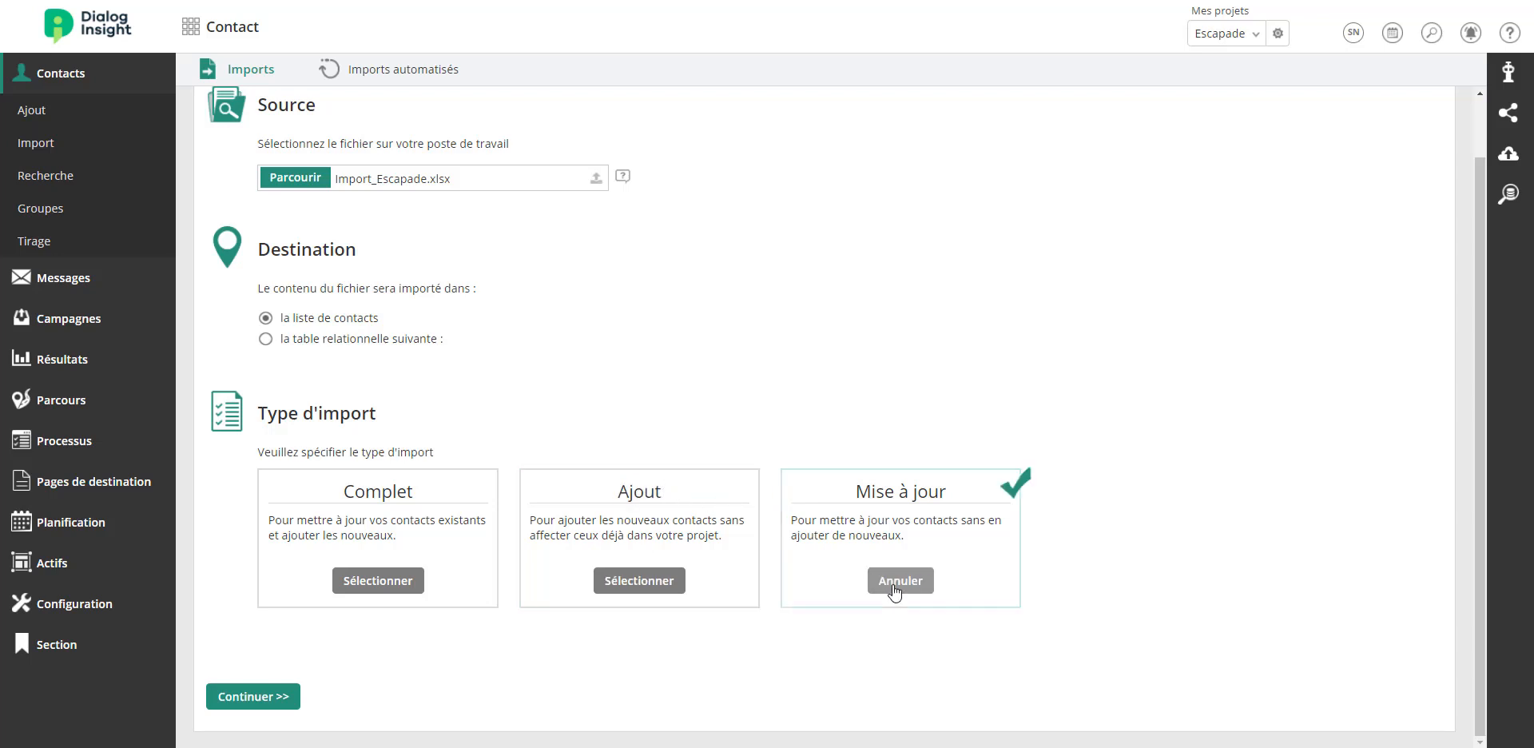
pyautogui.moveTo(856, 497); pyautogui.dragTo(924, 490)
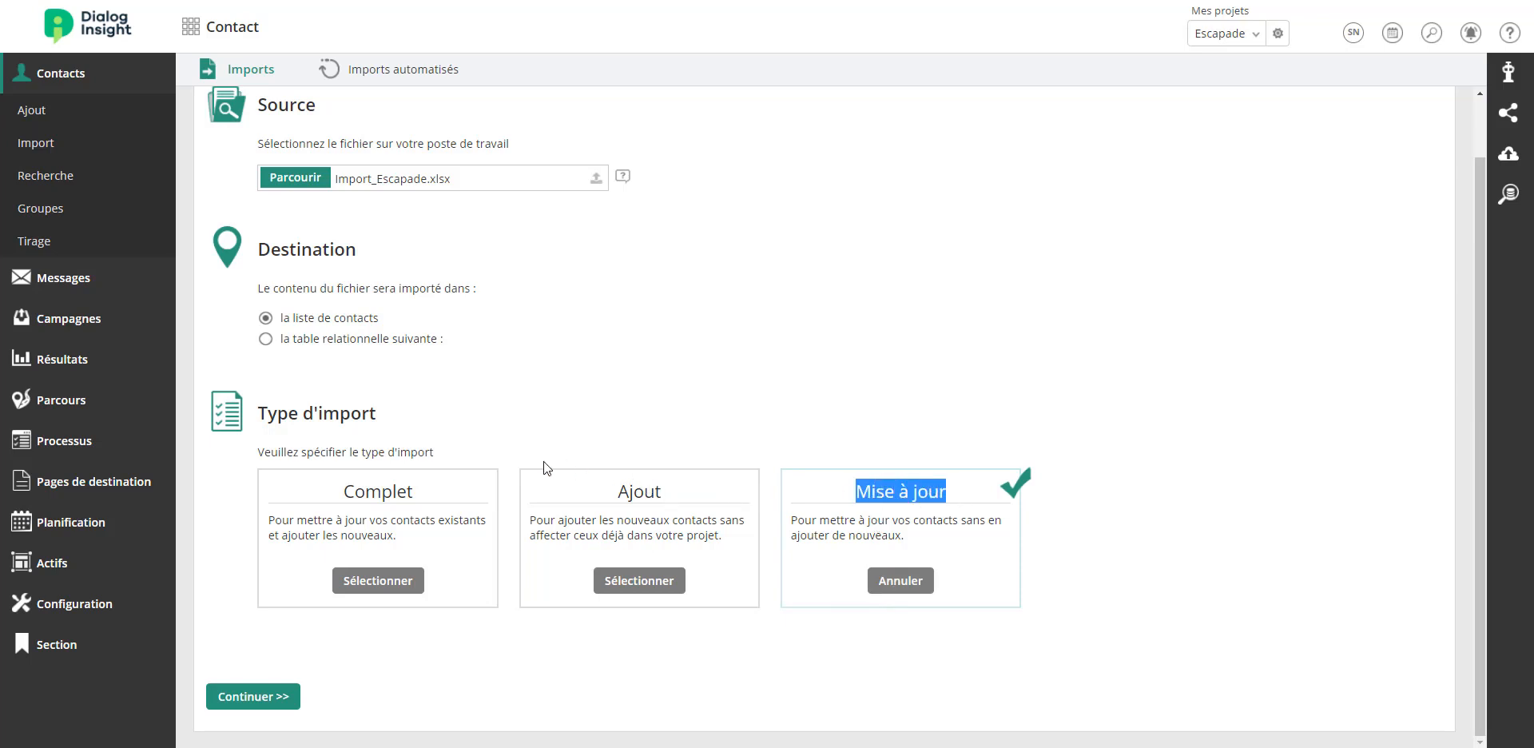
pyautogui.moveTo(342, 491); pyautogui.dragTo(415, 490)
pyautogui.click(372, 591)
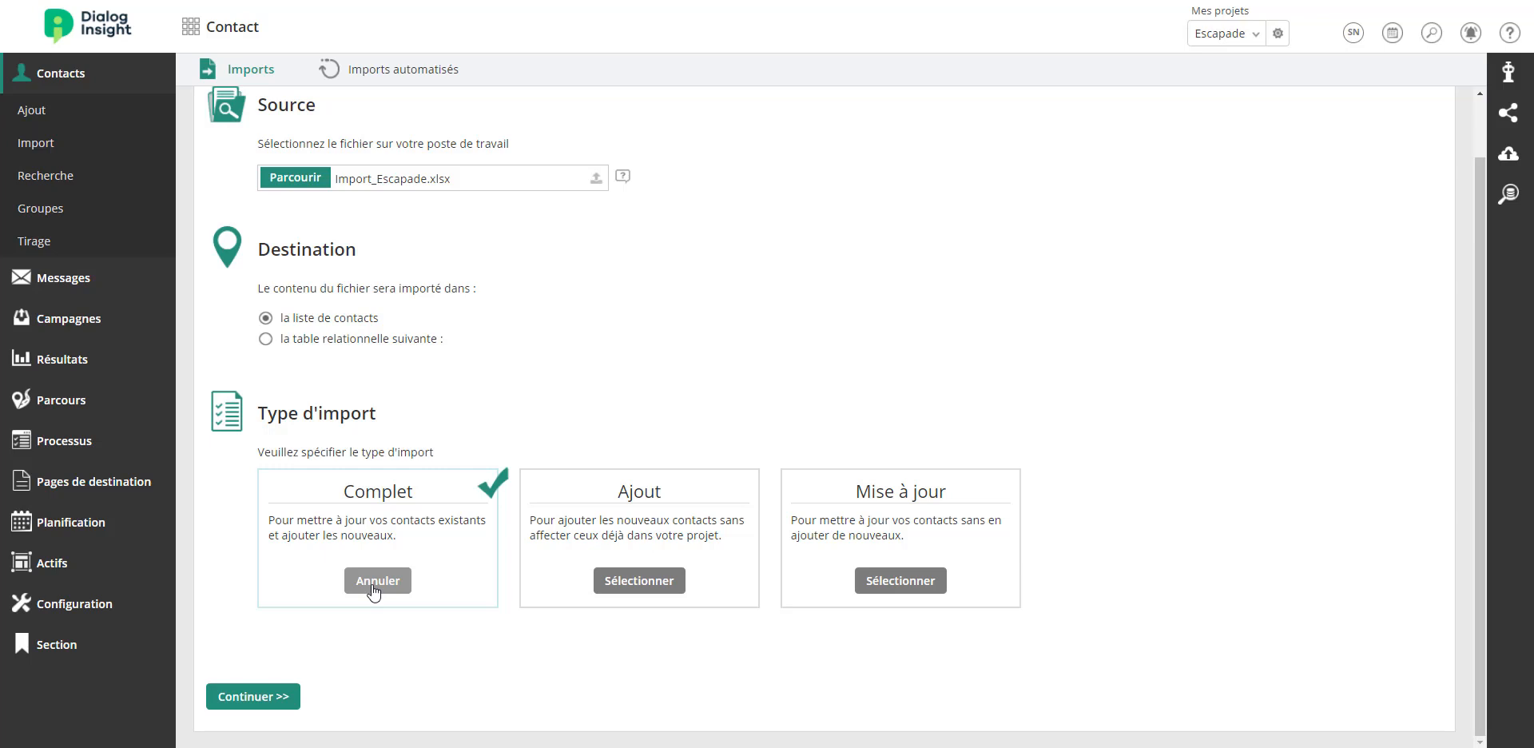
# Continue to the field assignment page of the import.
pyautogui.click(254, 701)
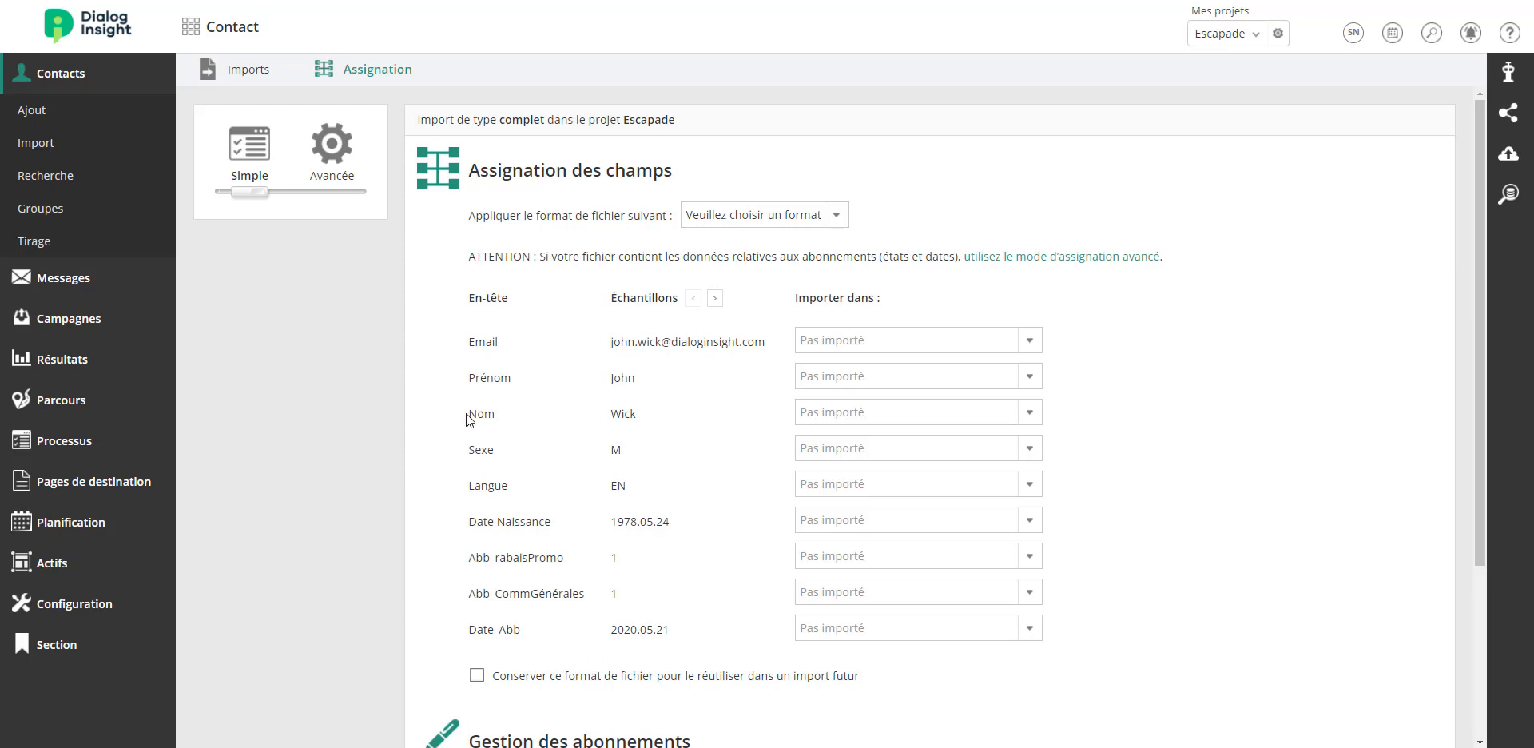
pyautogui.moveTo(467, 414); pyautogui.dragTo(510, 415)
pyautogui.click(511, 414)
pyautogui.moveTo(795, 298); pyautogui.dragTo(877, 295)
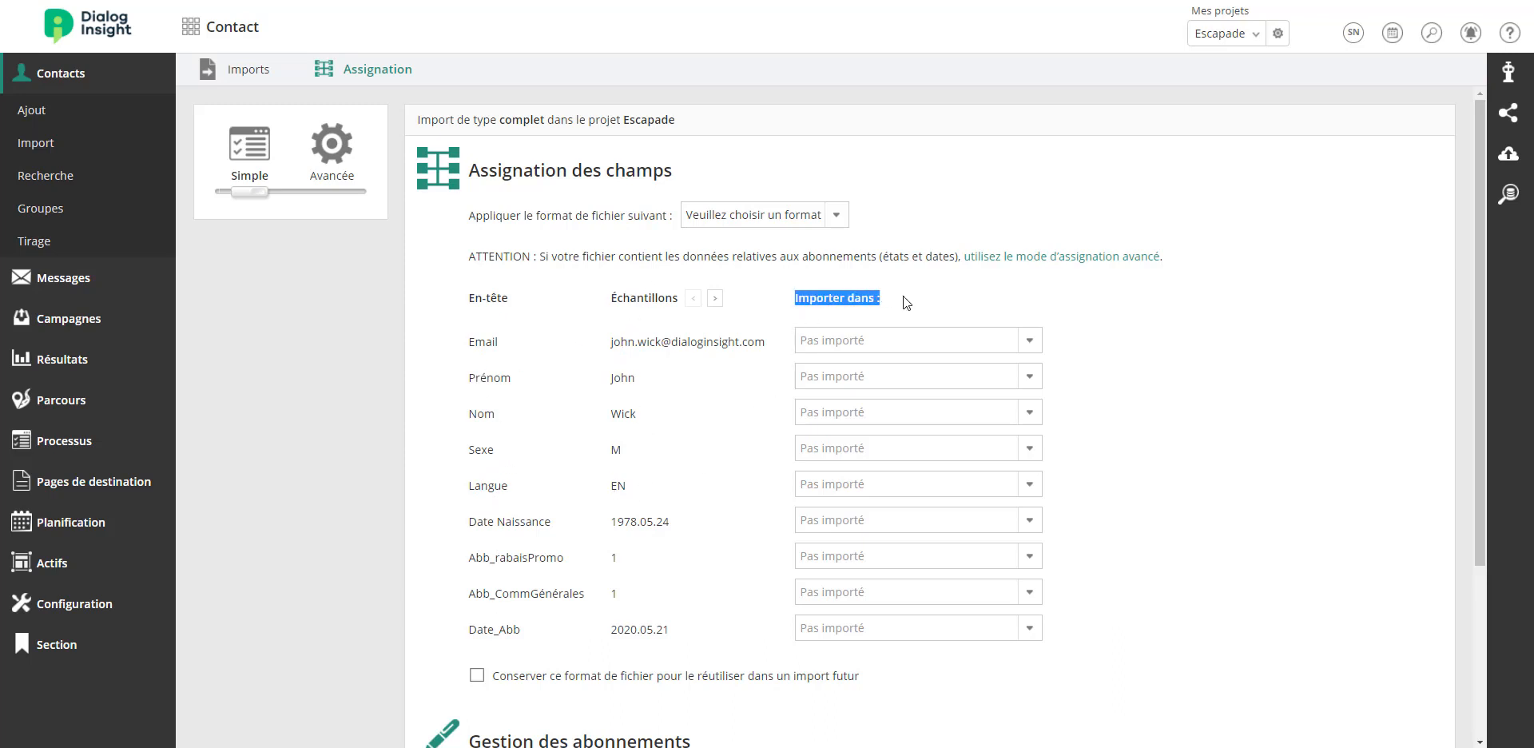
pyautogui.click(903, 299)
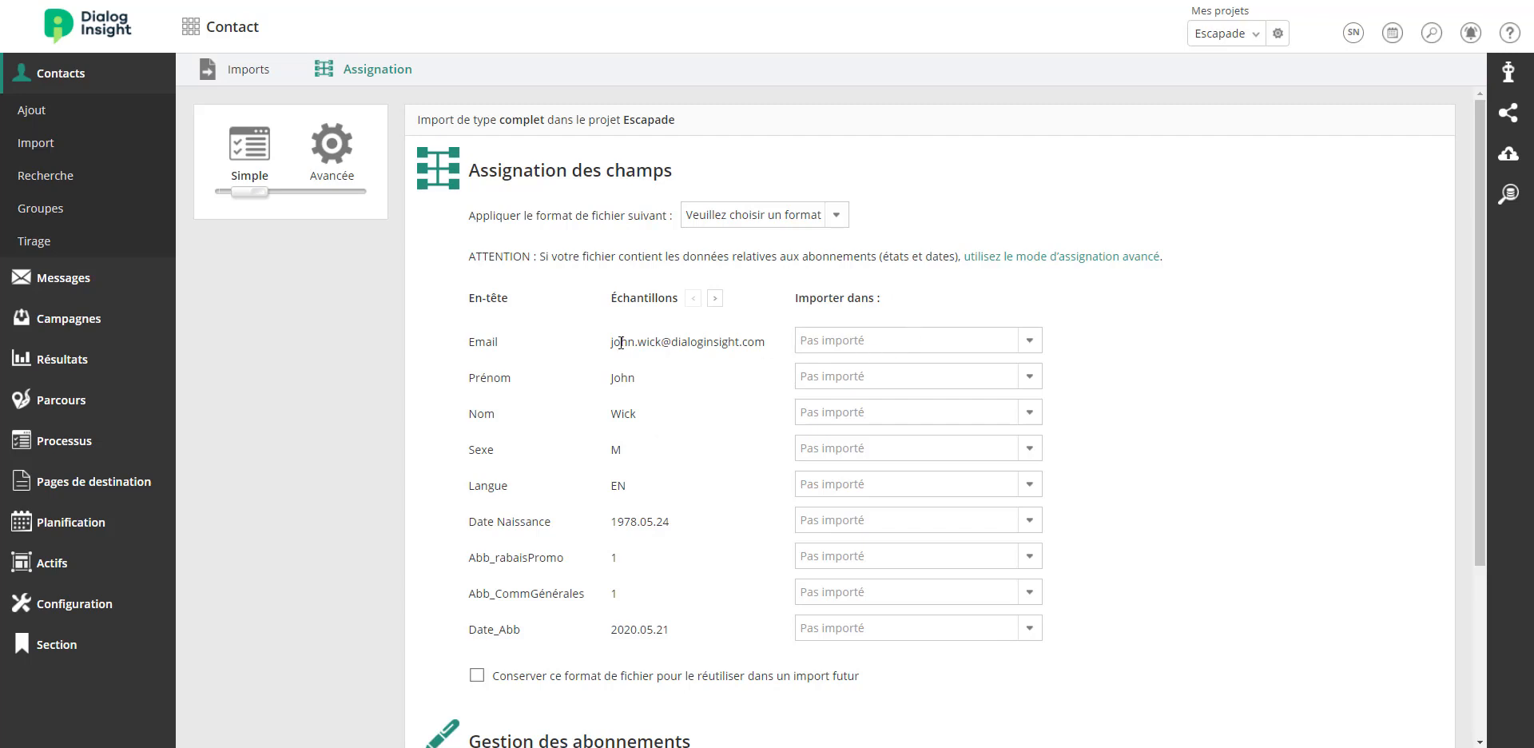
# Map the Email column to the Courriel field.
pyautogui.click(855, 340)
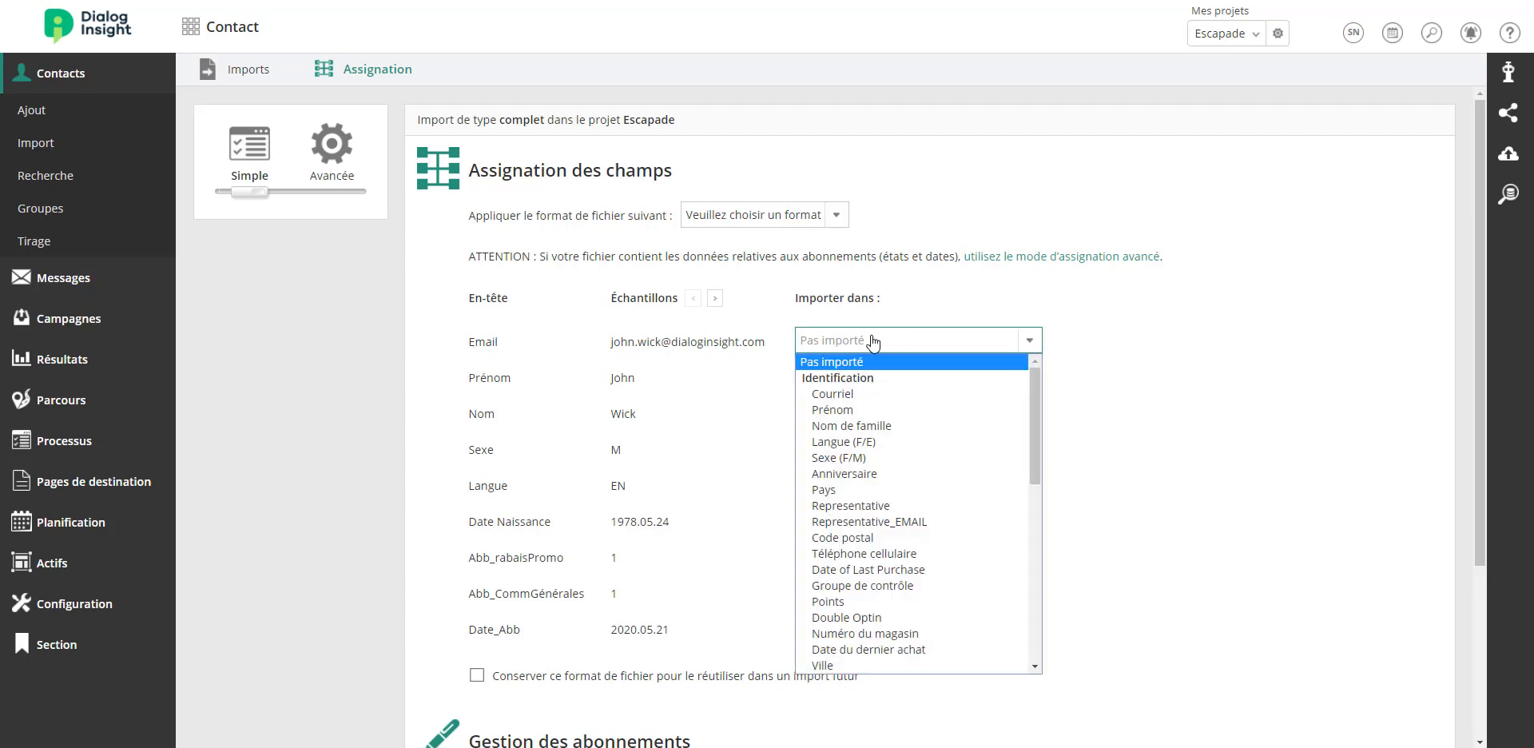
pyautogui.click(851, 393)
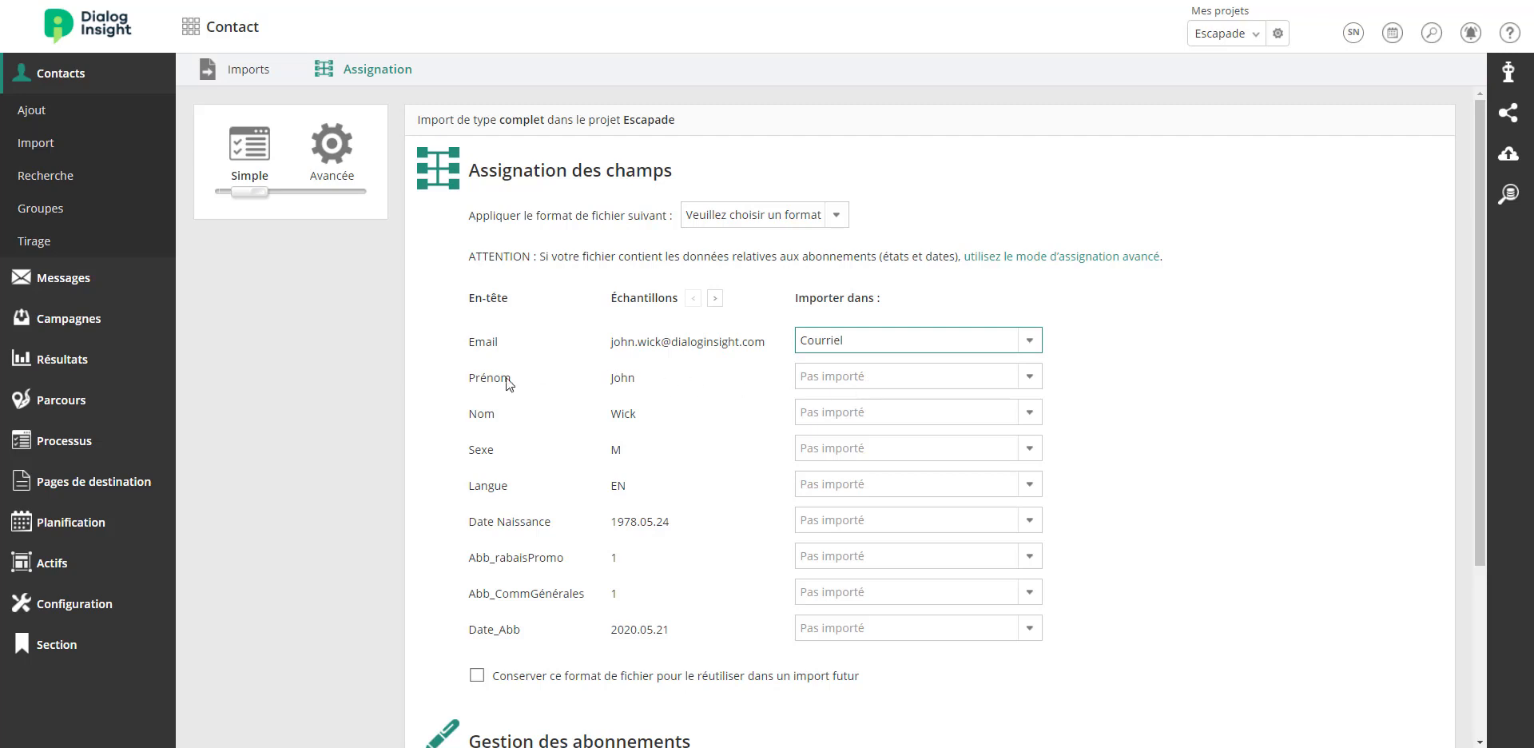
# Map the Prénom column to the Prénom field and the Nom column to Nom de famille.
pyautogui.click(833, 378)
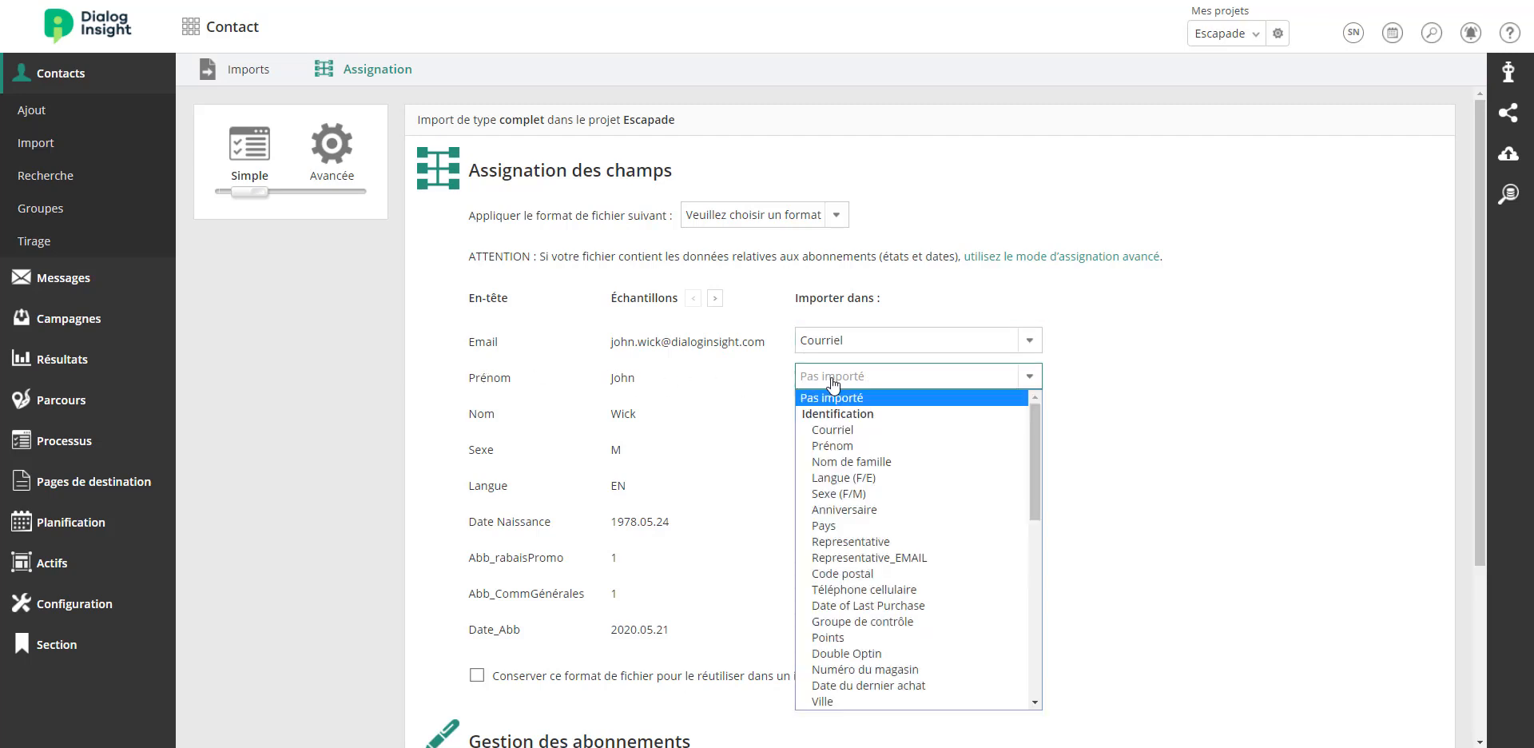
pyautogui.click(827, 445)
pyautogui.click(832, 415)
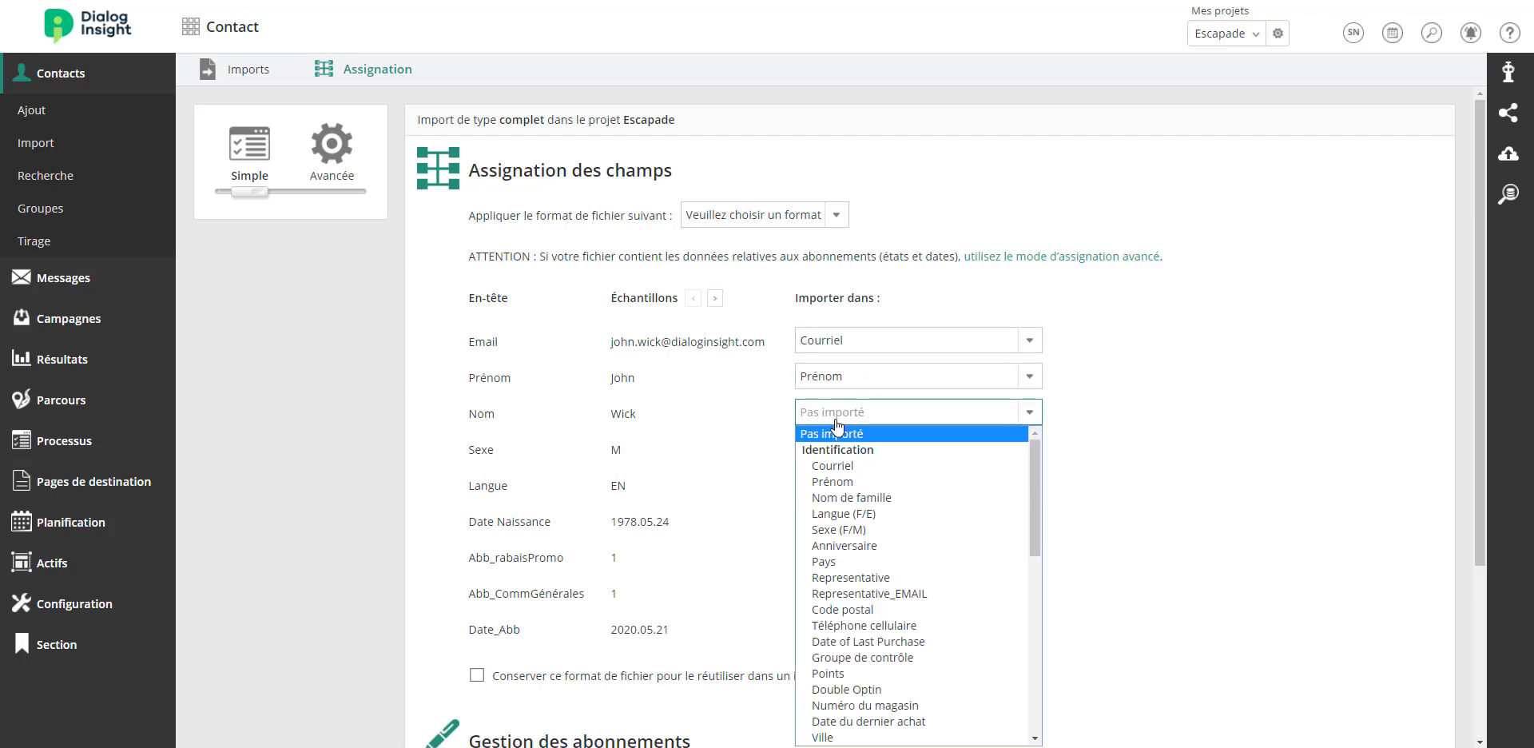
pyautogui.click(842, 498)
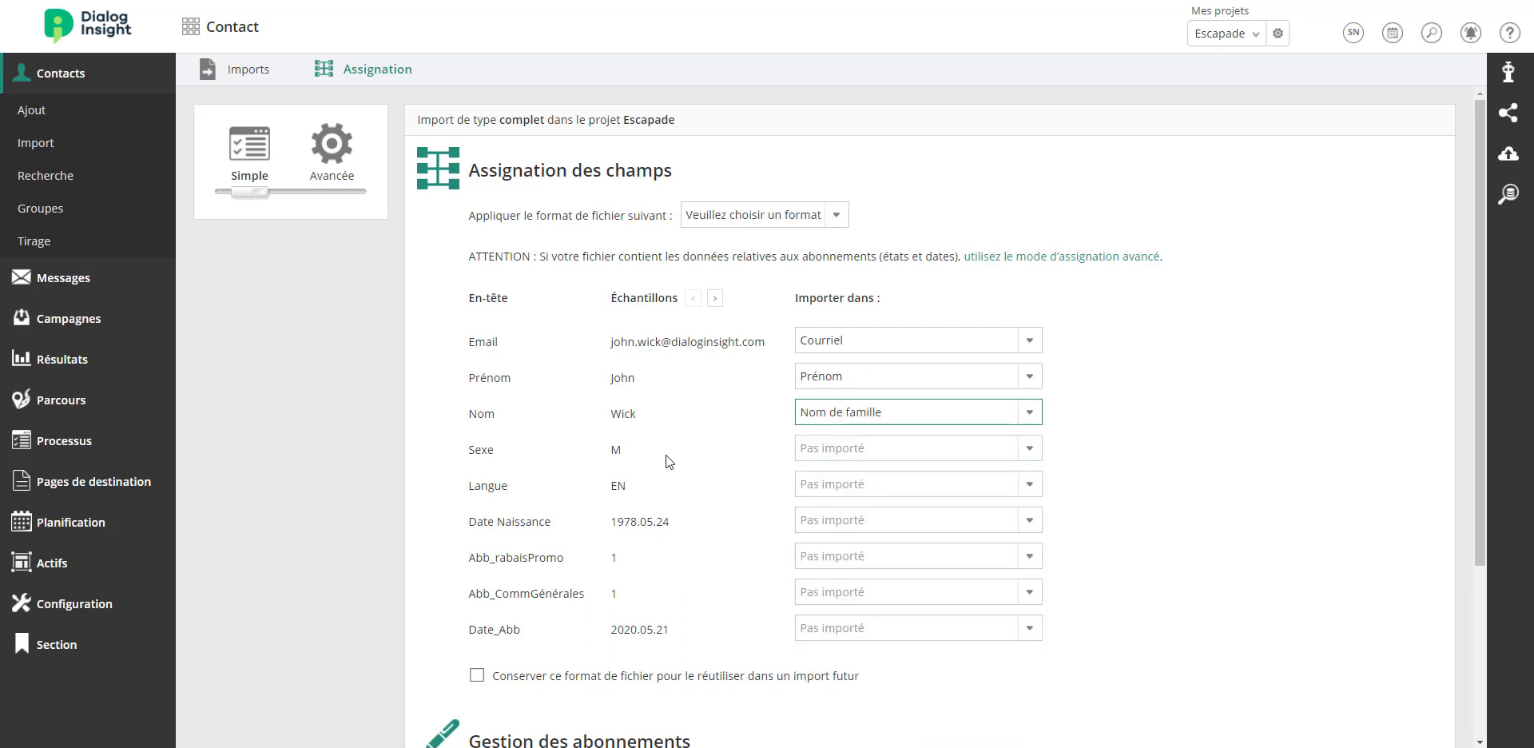
# Map the Sexe column to Sexe (F/M) and the Langue column to Langue (F/E).
pyautogui.click(866, 452)
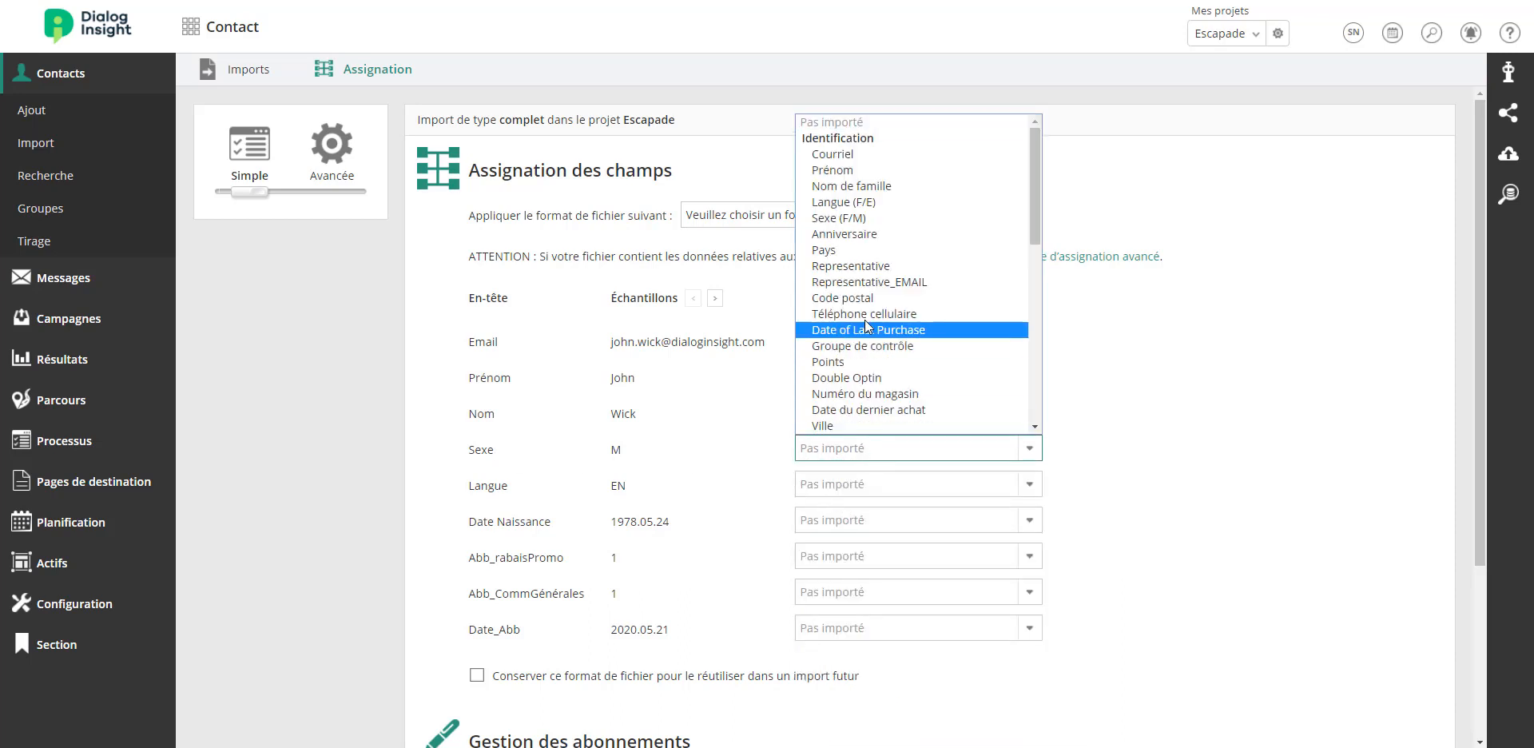
pyautogui.click(885, 219)
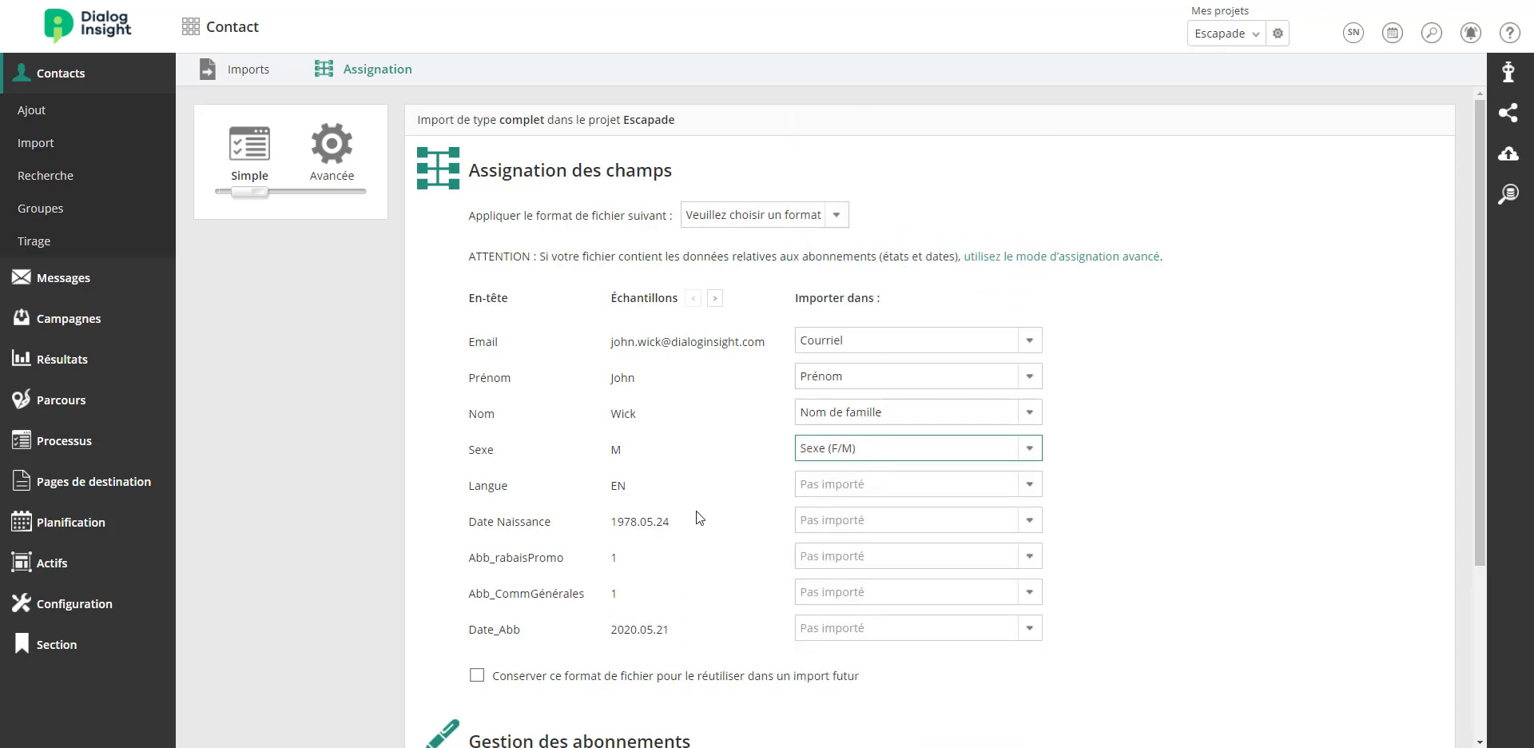
pyautogui.click(861, 487)
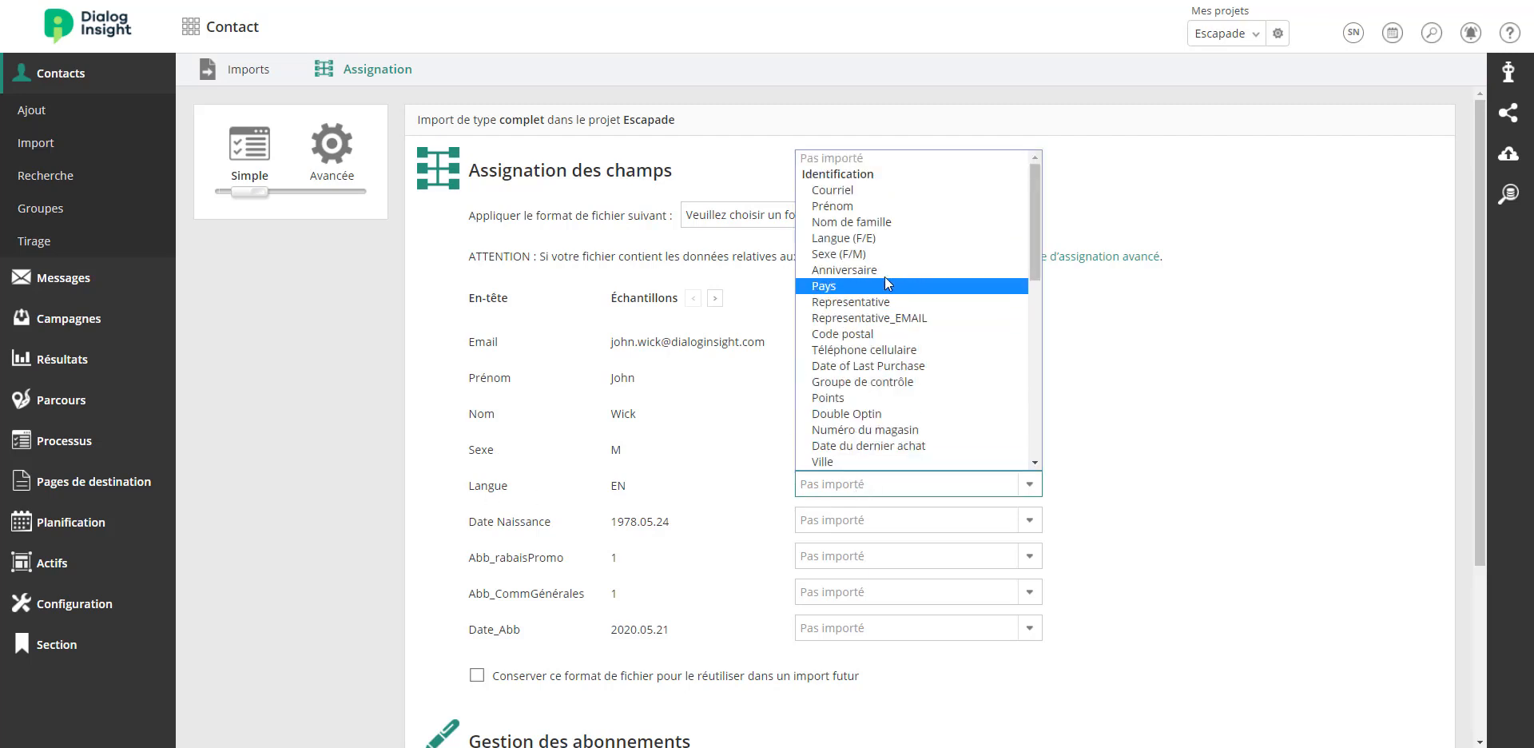
pyautogui.click(884, 238)
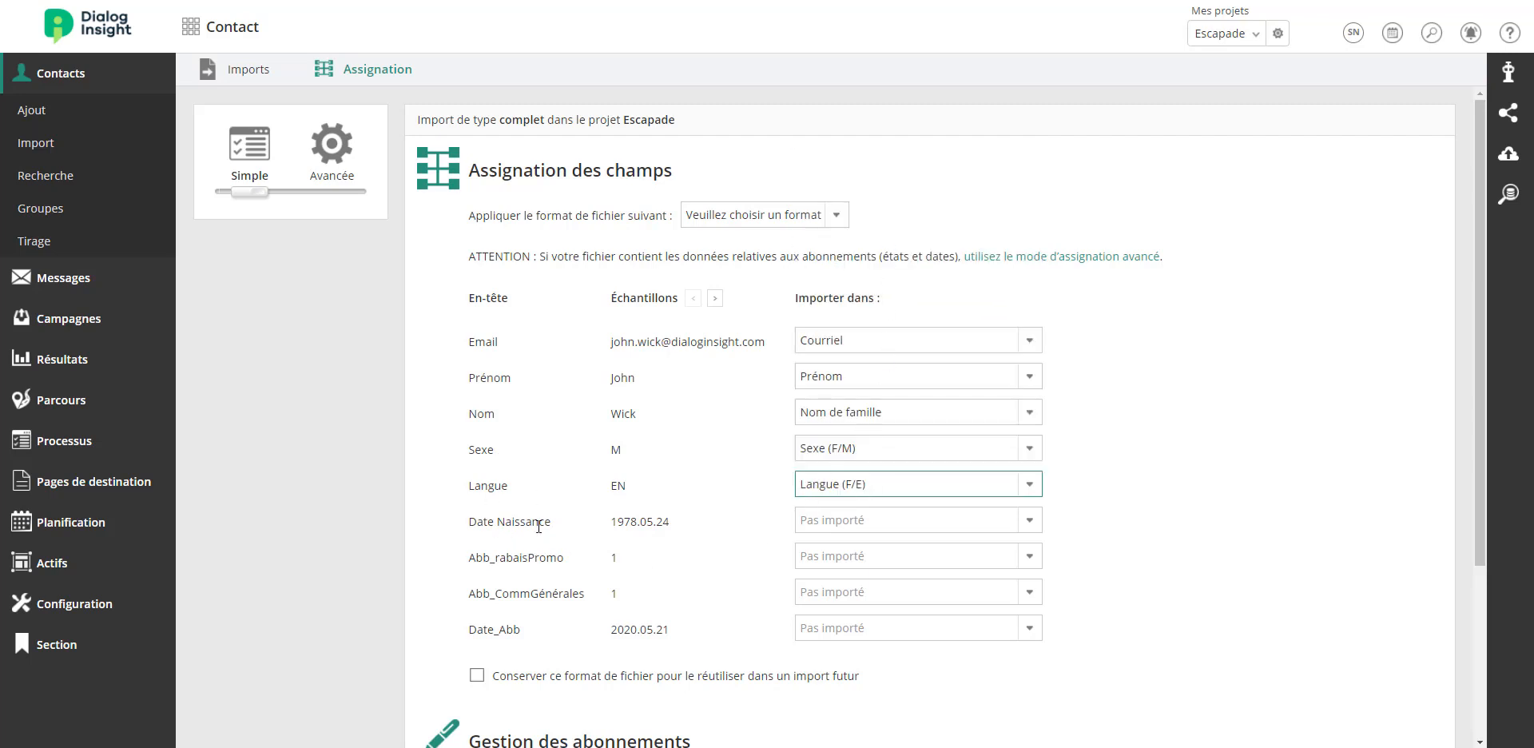
# Map Date Naissance to the Anniversaire field and Abb_rabaisPromo to the Rabais et promo subscription.
pyautogui.click(851, 525)
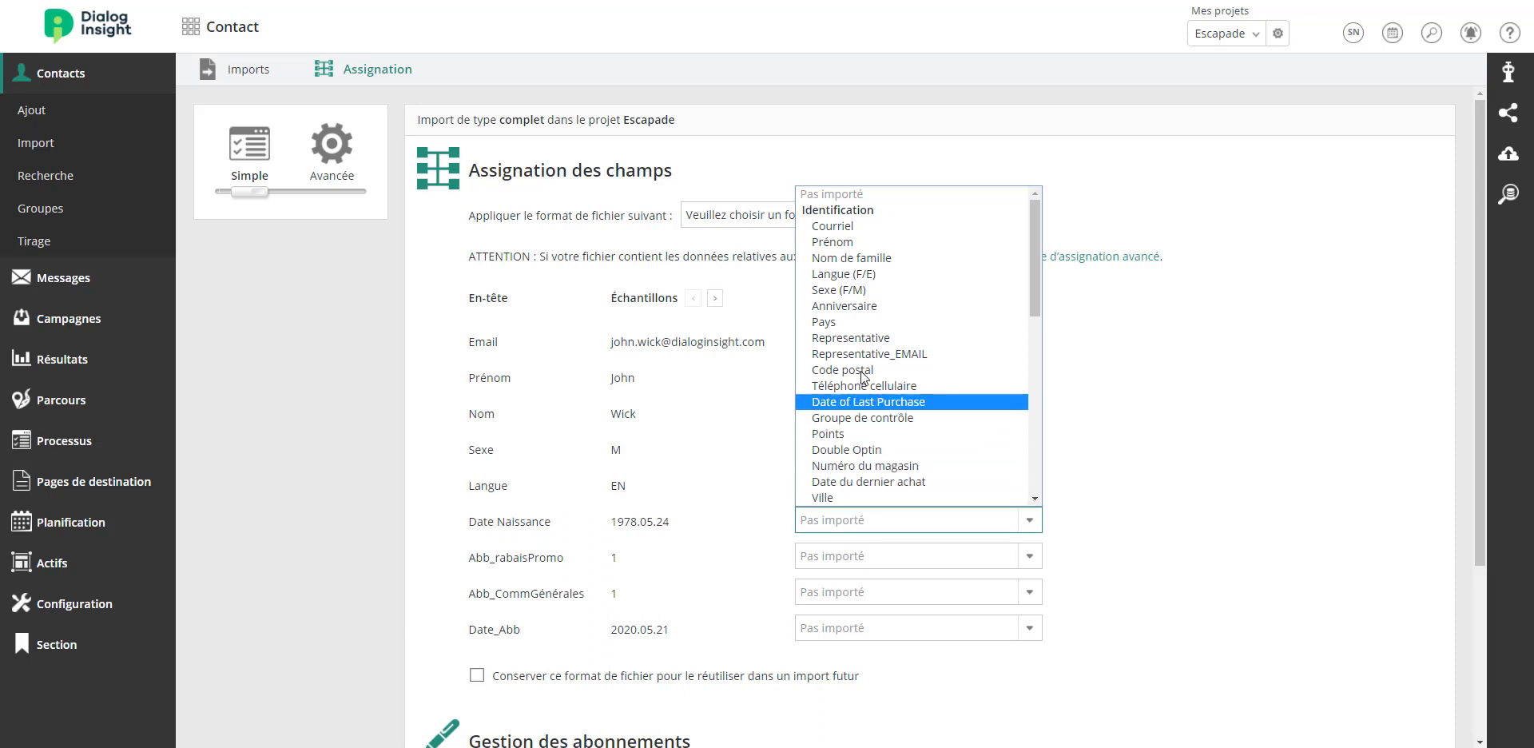
pyautogui.click(876, 309)
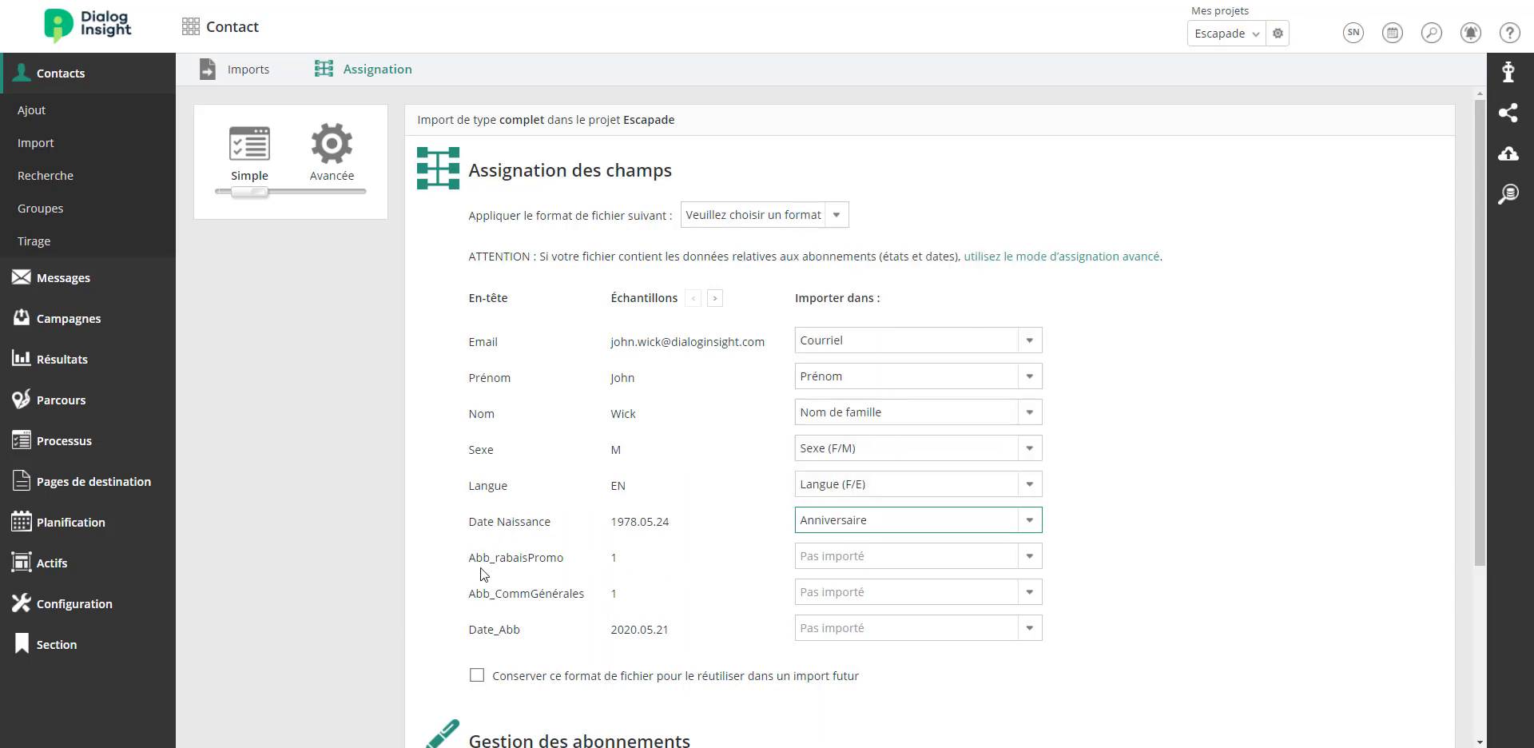
pyautogui.click(857, 563)
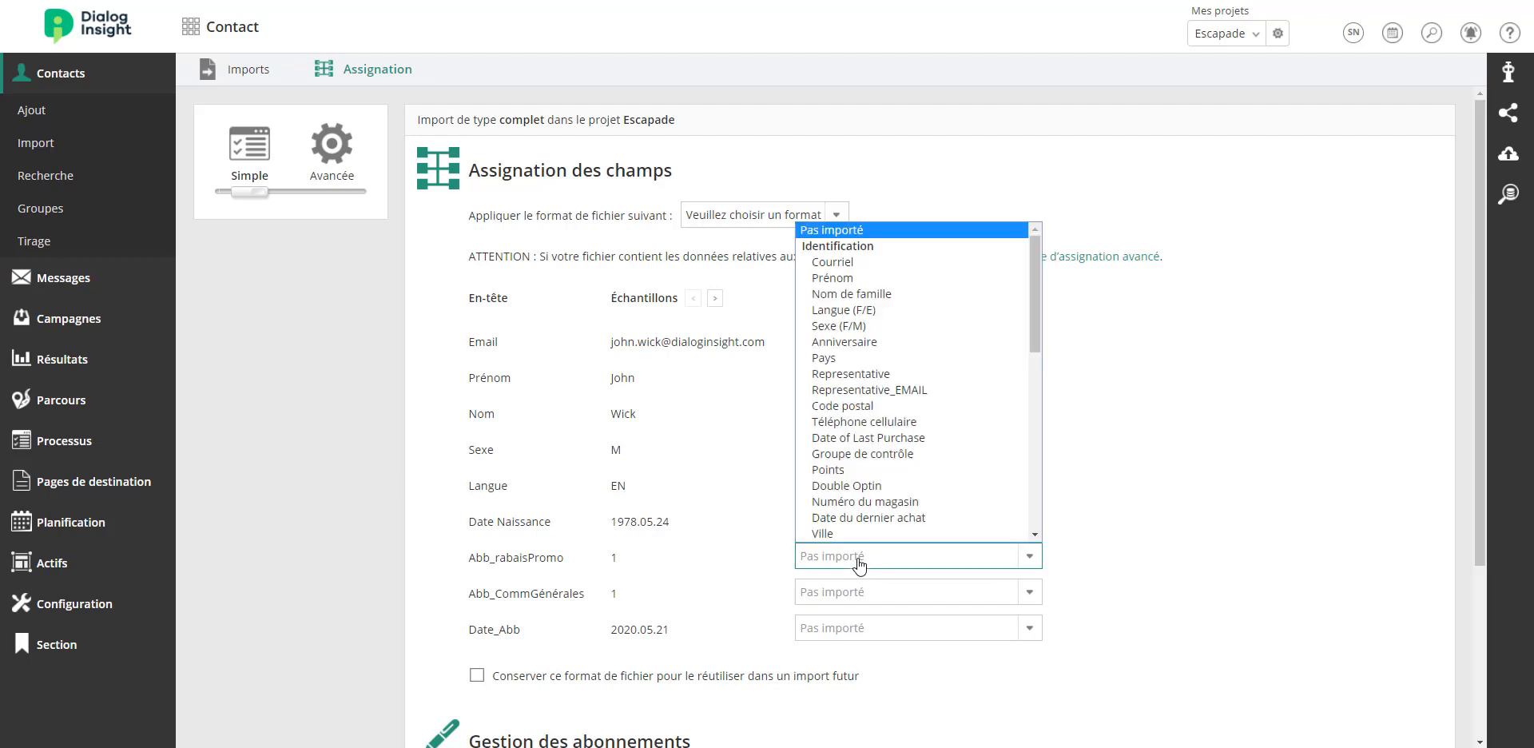
pyautogui.scroll(-4, 899, 493)
pyautogui.moveTo(1035, 338); pyautogui.dragTo(1048, 459)
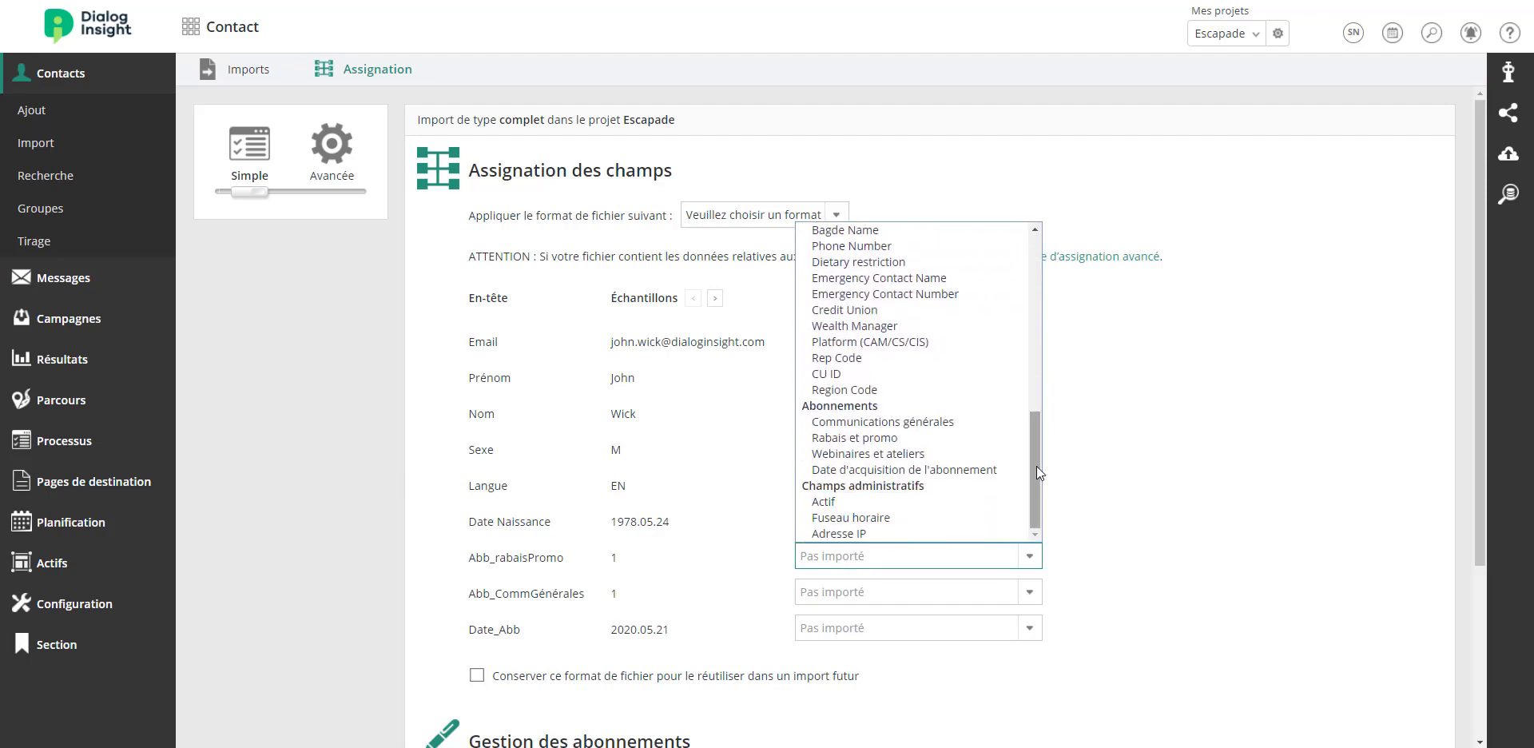
pyautogui.click(885, 438)
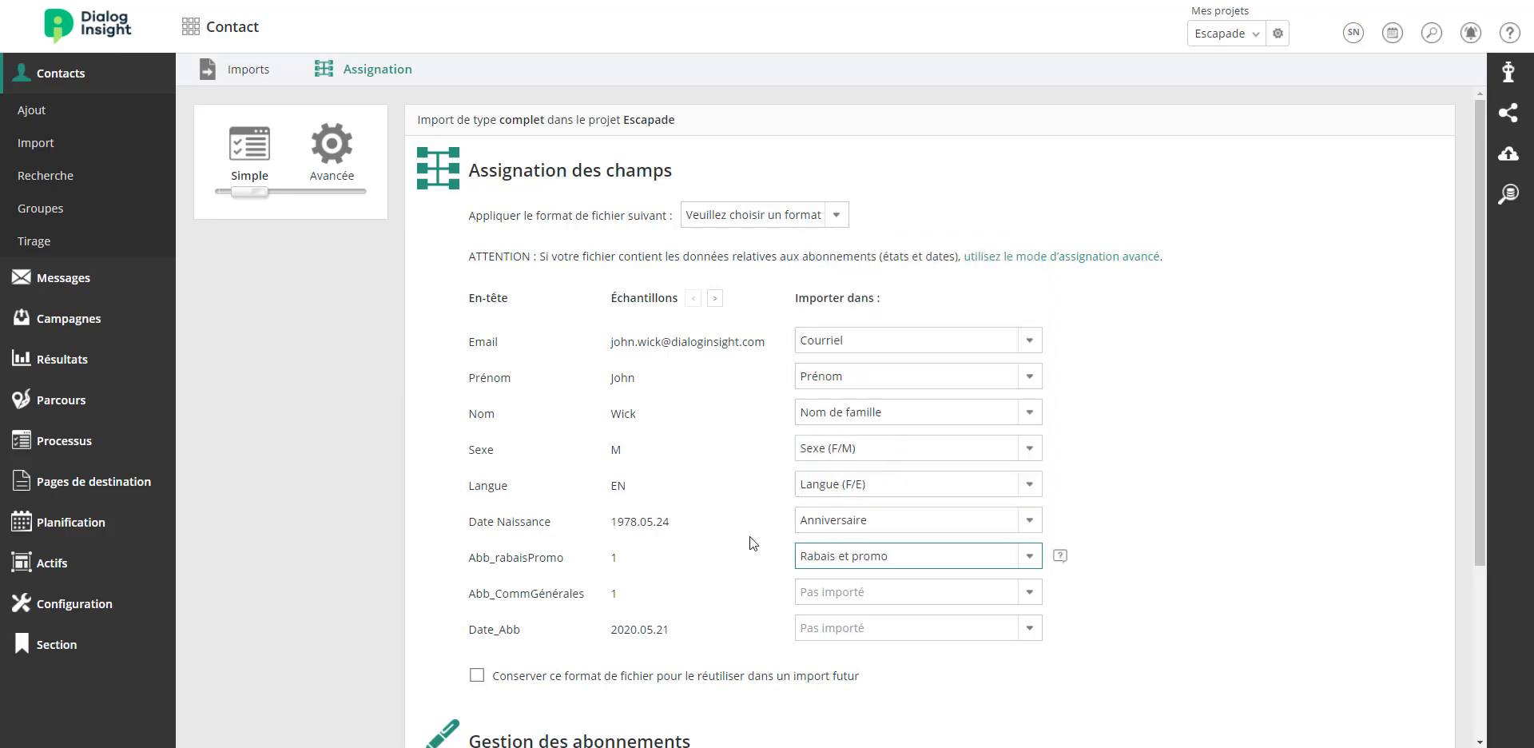
# Map Abb_CommGénérales to Communications générales and Date_Abb to Date d'acquisition de l'abonnement.
pyautogui.click(855, 604)
pyautogui.scroll(-5, 878, 535)
pyautogui.scroll(-1, 885, 524)
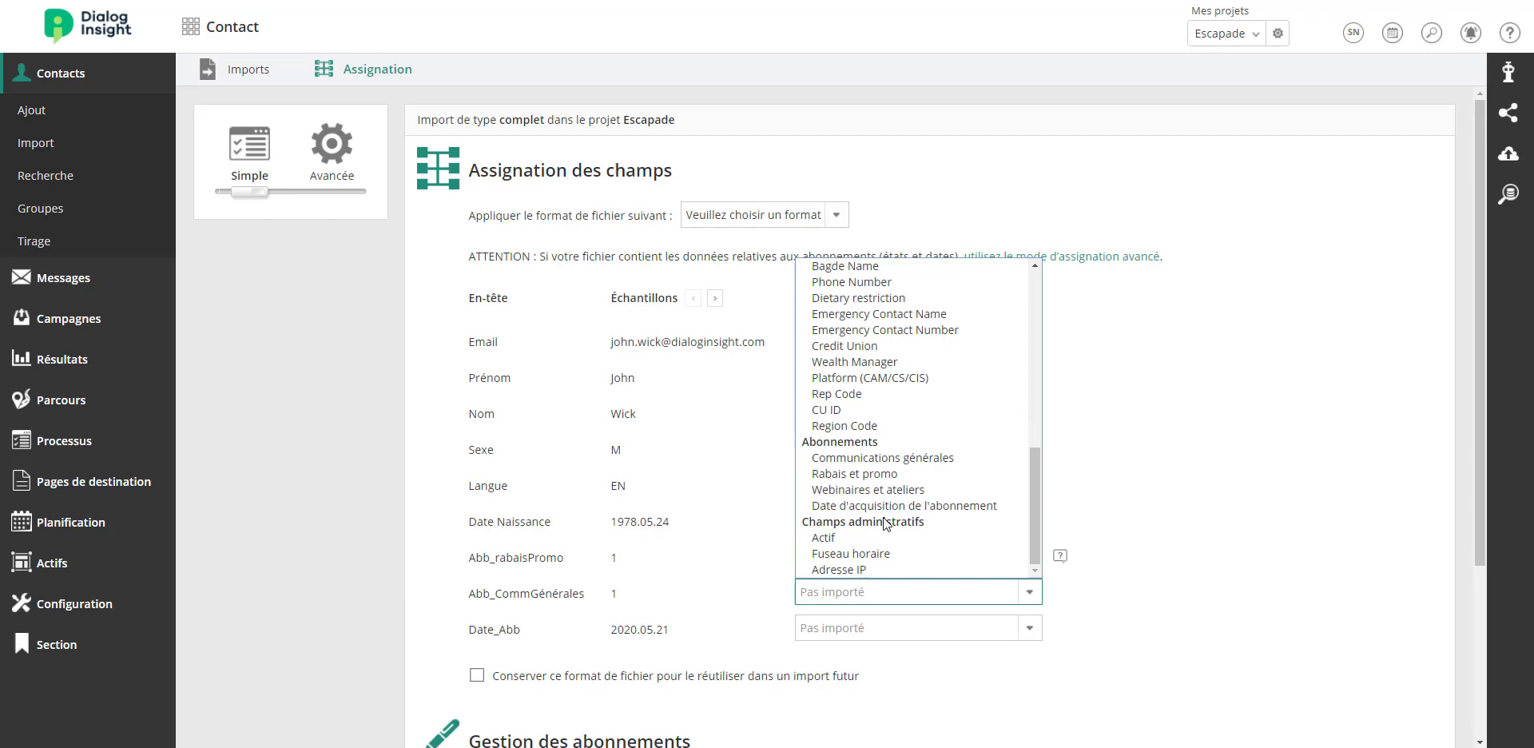
pyautogui.click(899, 453)
pyautogui.moveTo(468, 630); pyautogui.dragTo(515, 630)
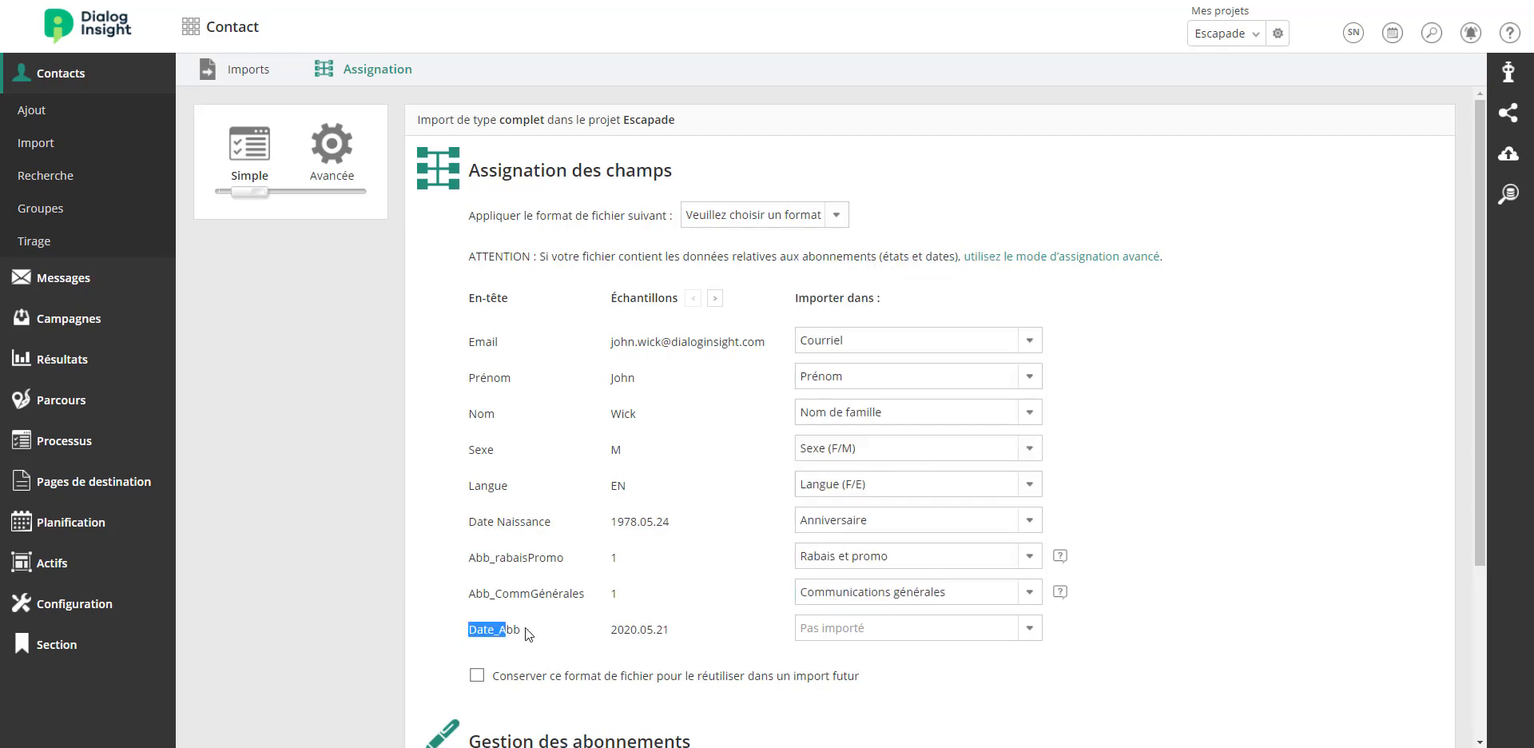
pyautogui.click(535, 627)
pyautogui.click(849, 629)
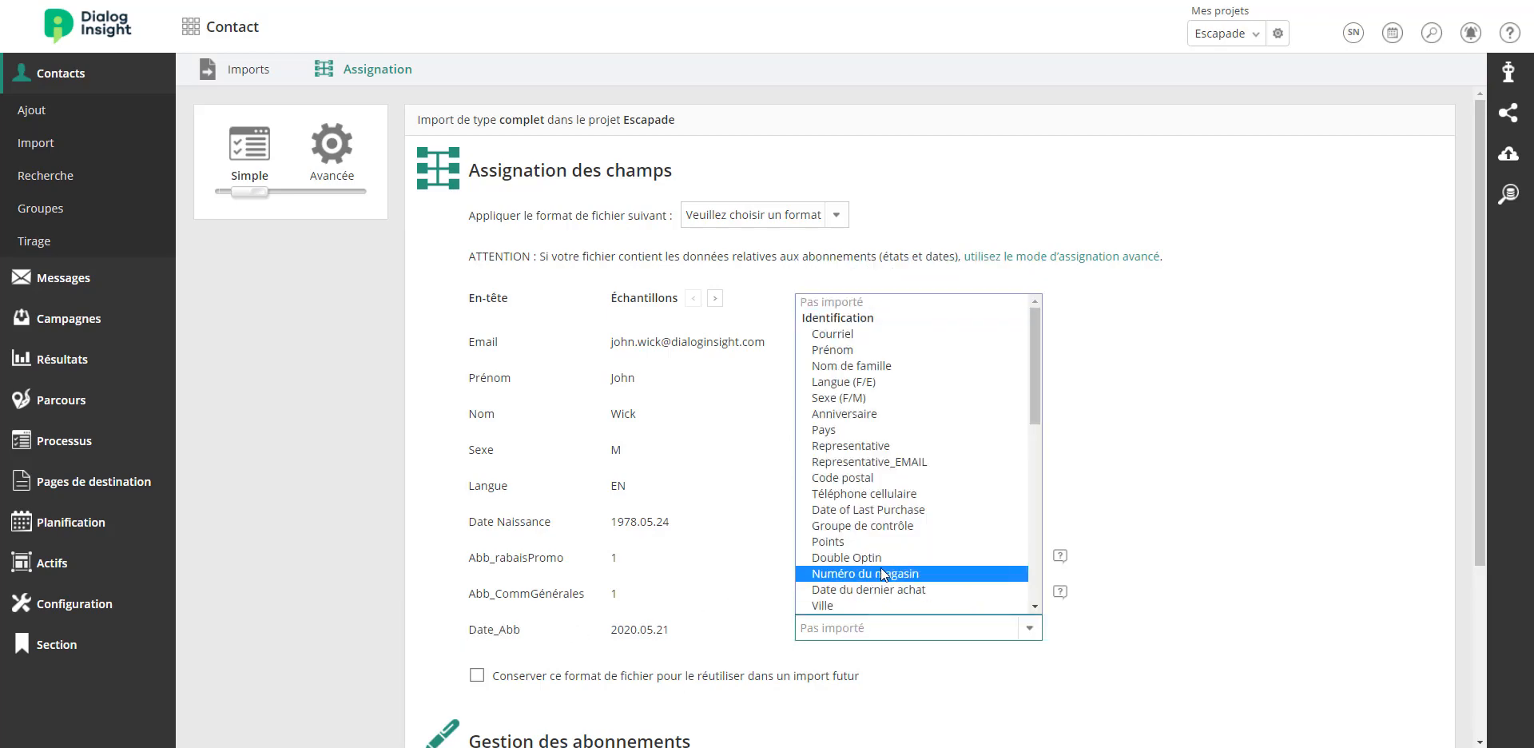
pyautogui.scroll(-5, 885, 571)
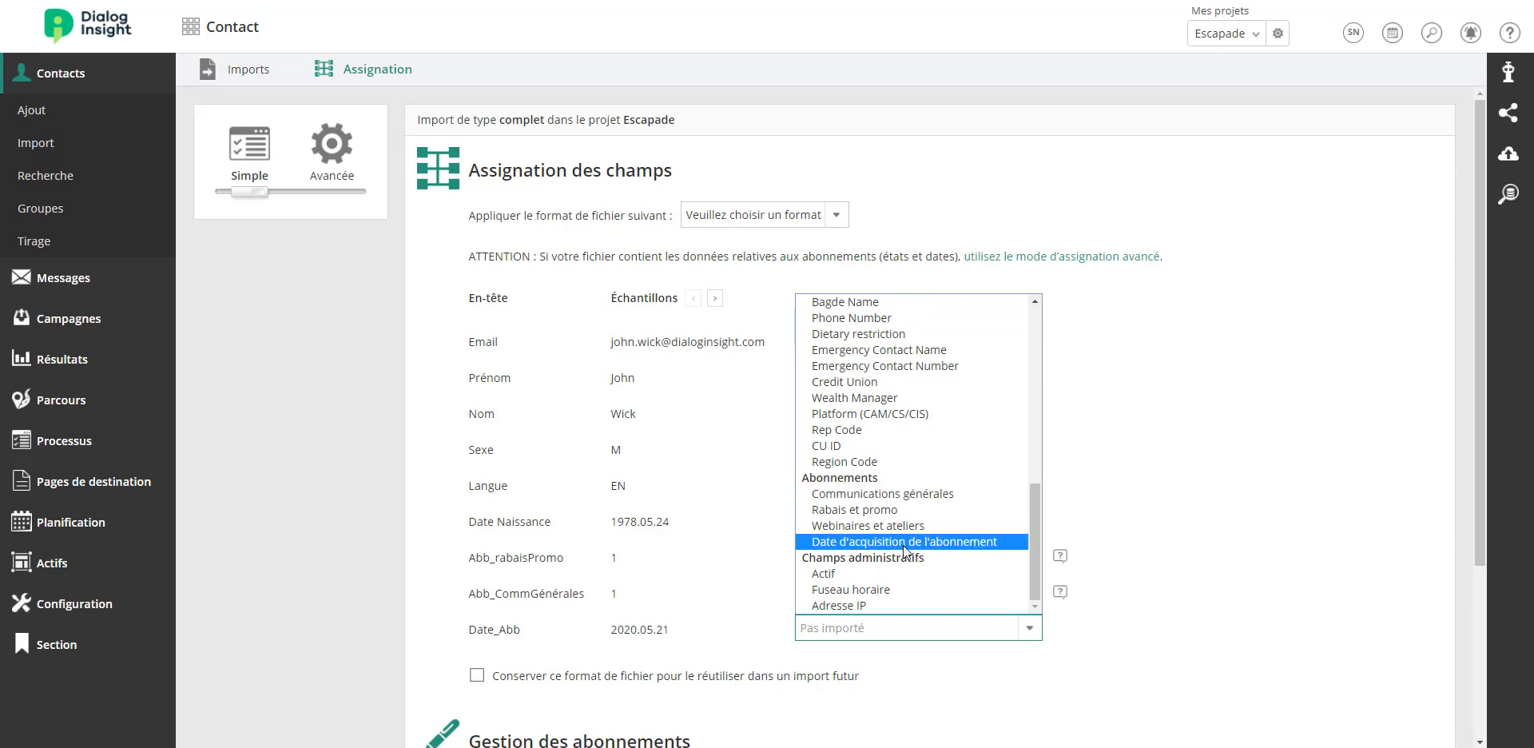
pyautogui.click(904, 543)
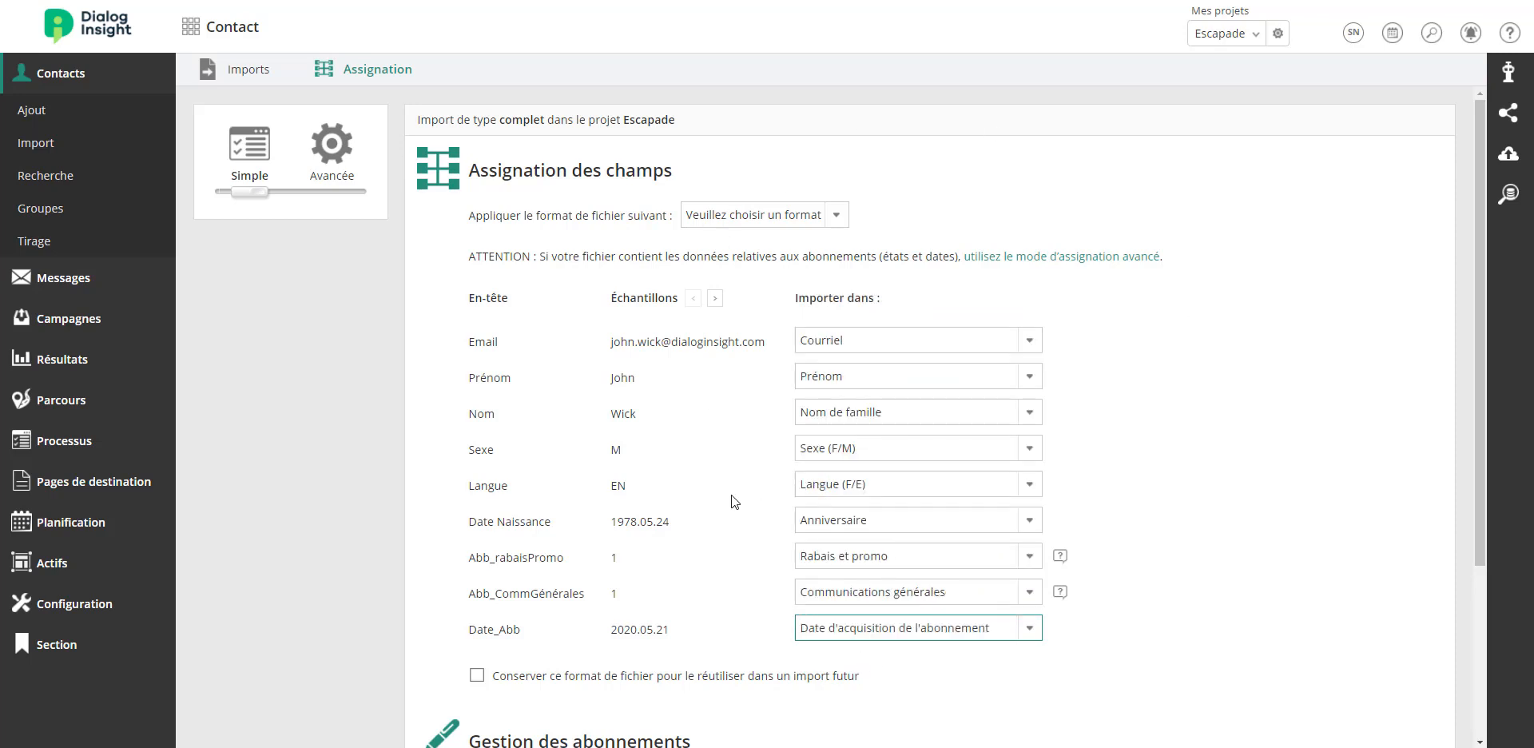
# Set subscription management to Abonnements et désabonnements and continue to the approval page.
pyautogui.scroll(-3, 772, 500)
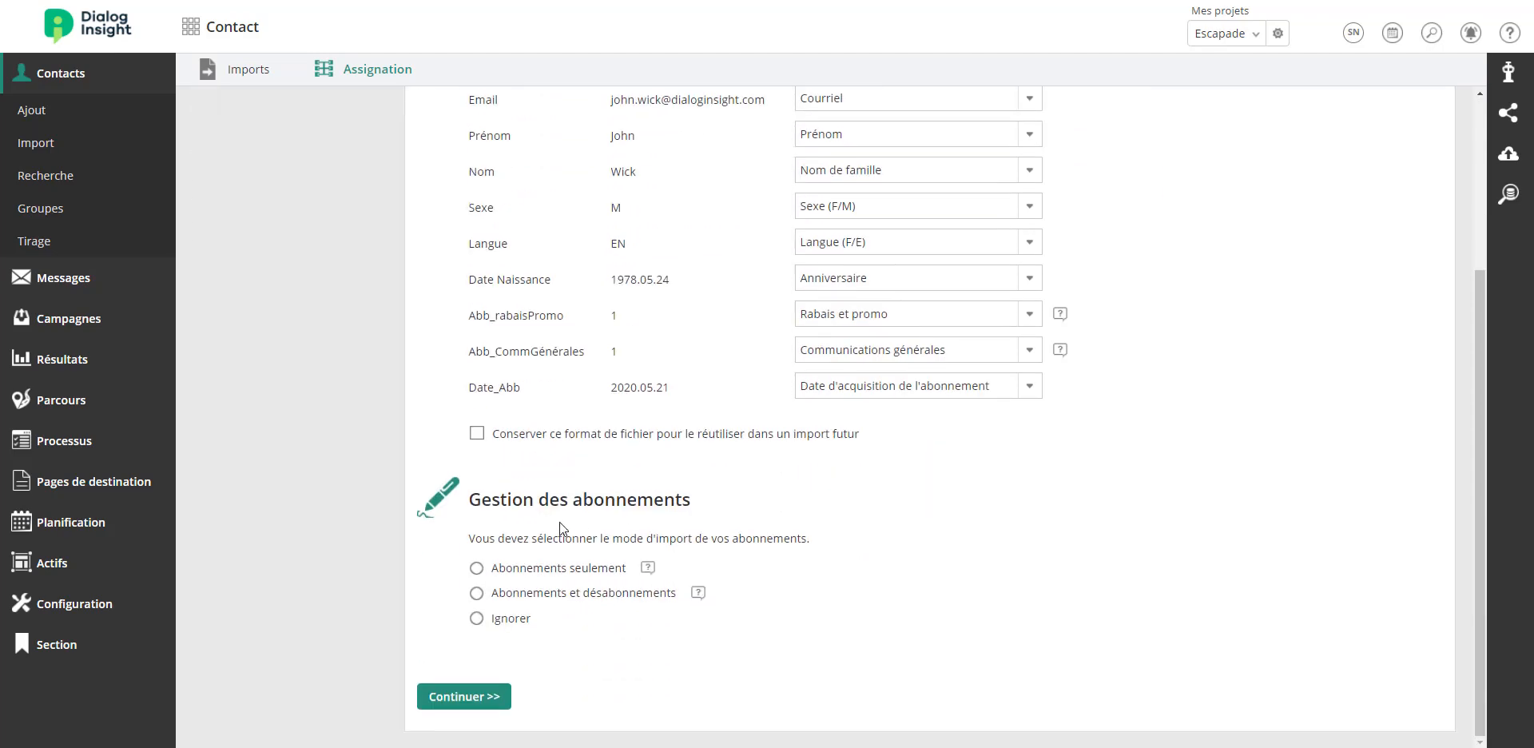
pyautogui.moveTo(470, 499); pyautogui.dragTo(758, 500)
pyautogui.click(758, 500)
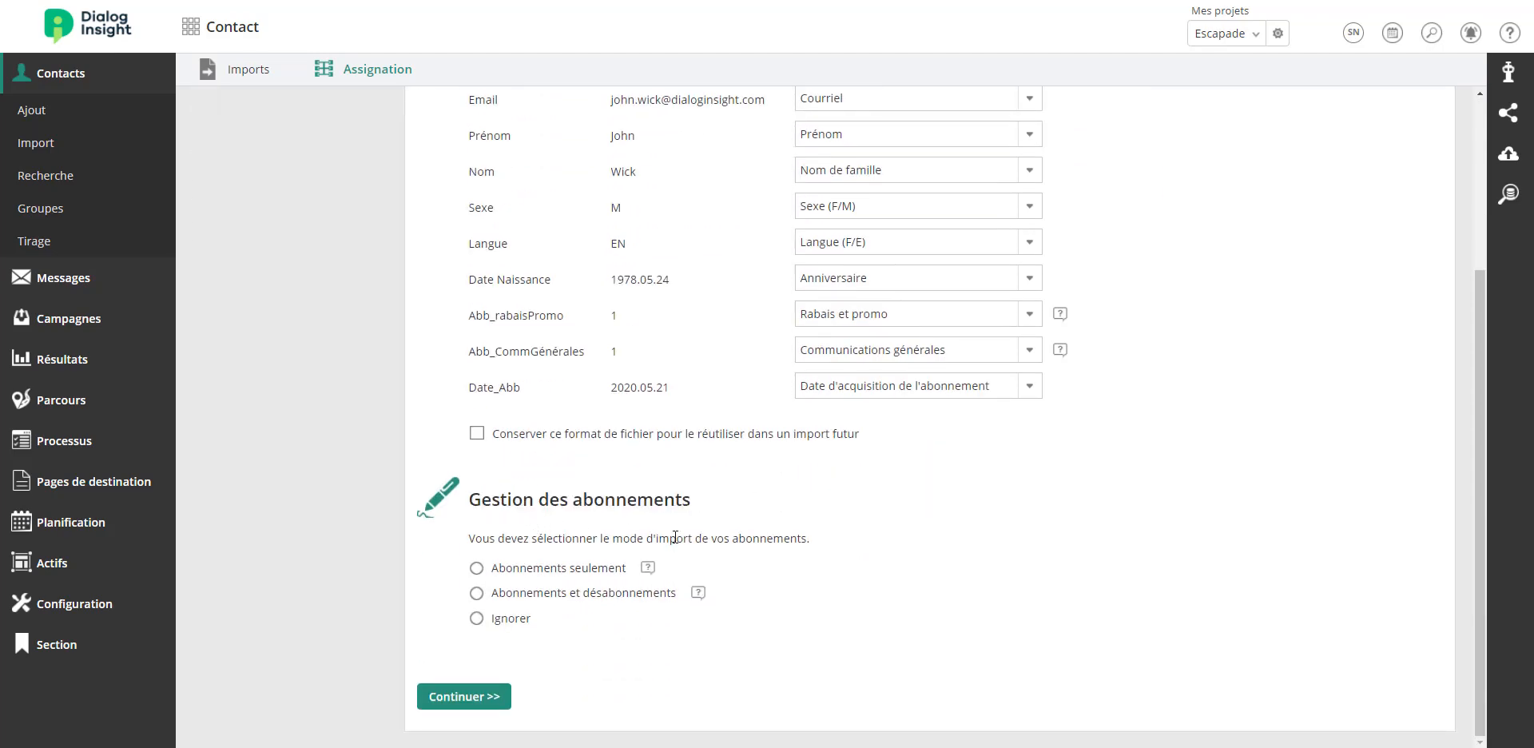
pyautogui.click(477, 569)
pyautogui.moveTo(491, 569); pyautogui.dragTo(623, 569)
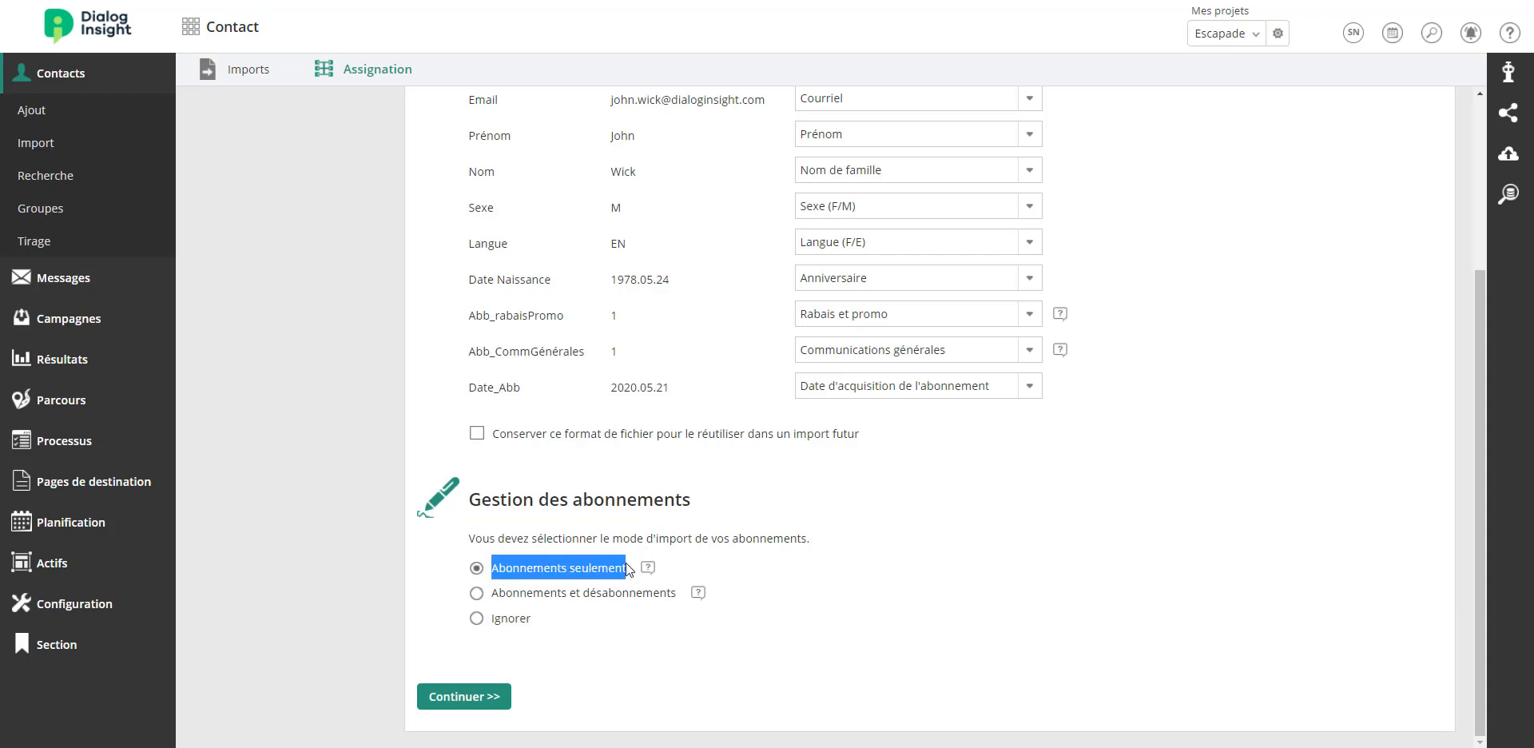
pyautogui.click(475, 594)
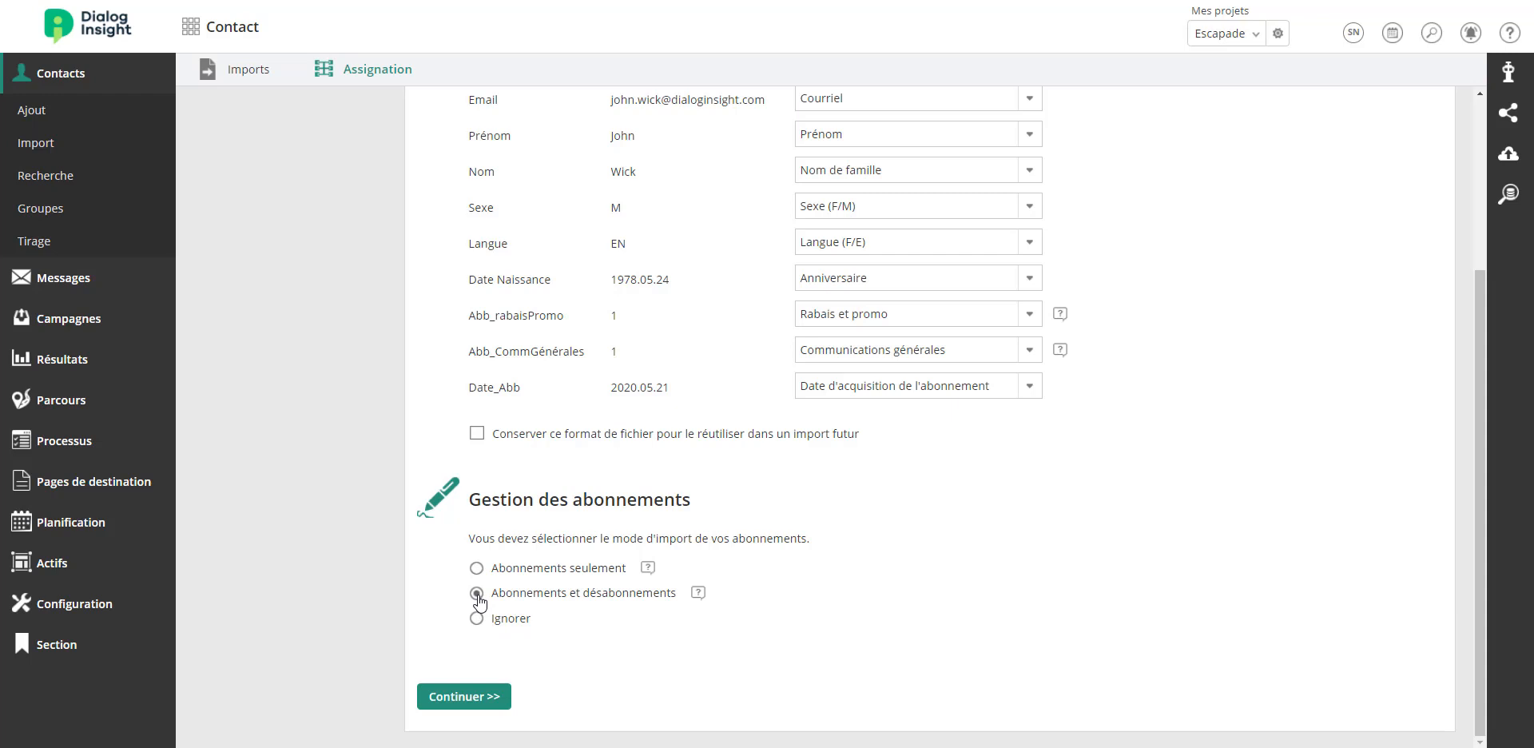
pyautogui.click(469, 699)
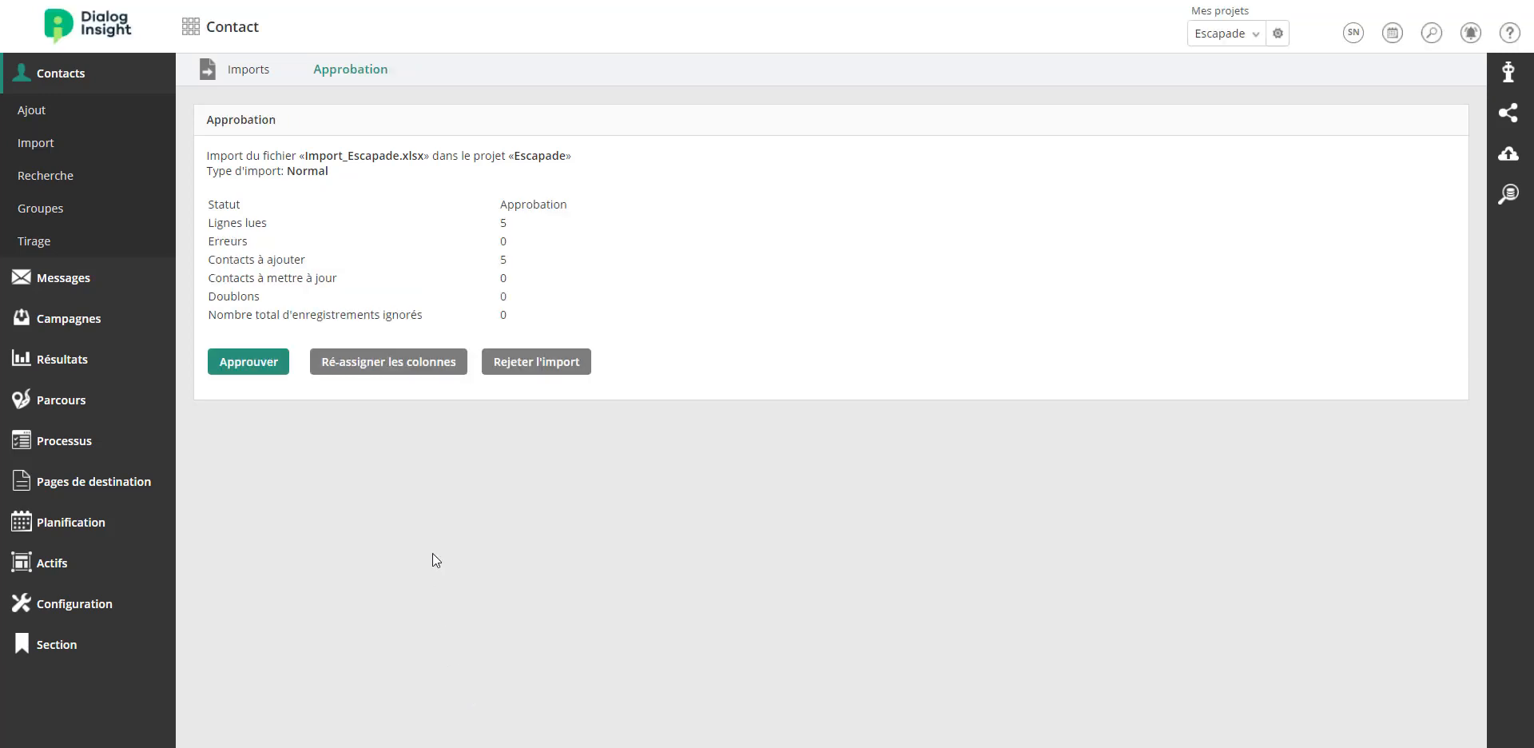
# Approve the import of Import_Escapade.xlsx into the Escapade project.
pyautogui.moveTo(511, 258); pyautogui.dragTo(208, 201)
pyautogui.click(367, 283)
pyautogui.click(249, 364)
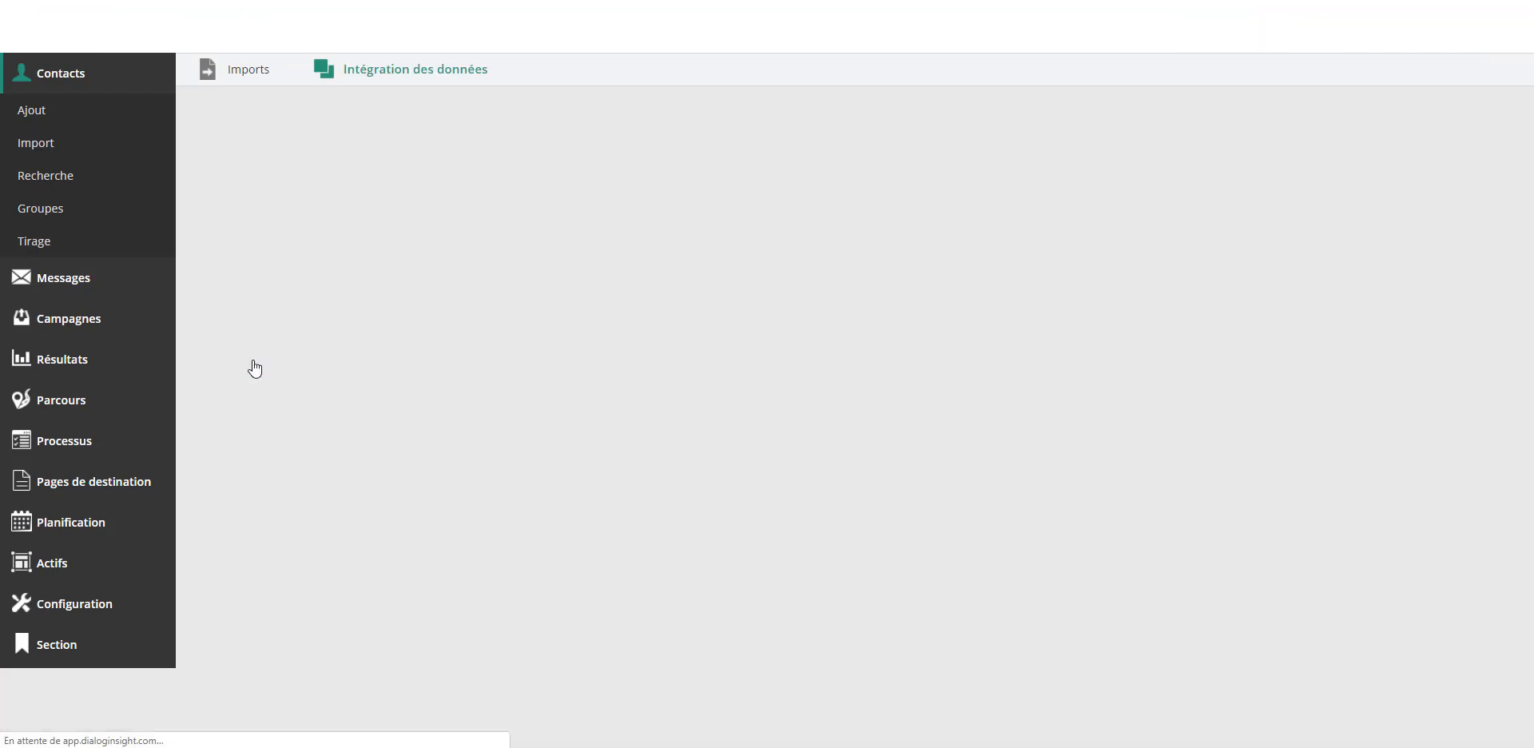